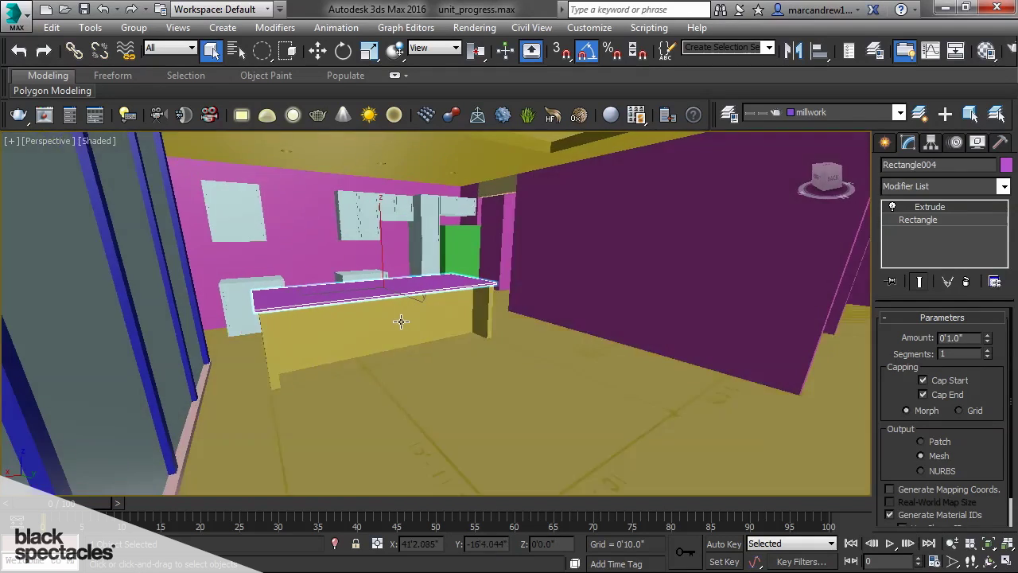
# Select the Doors001 cabinet doors (Edit Poly) in the Perspective viewport
pyautogui.click(436, 289)
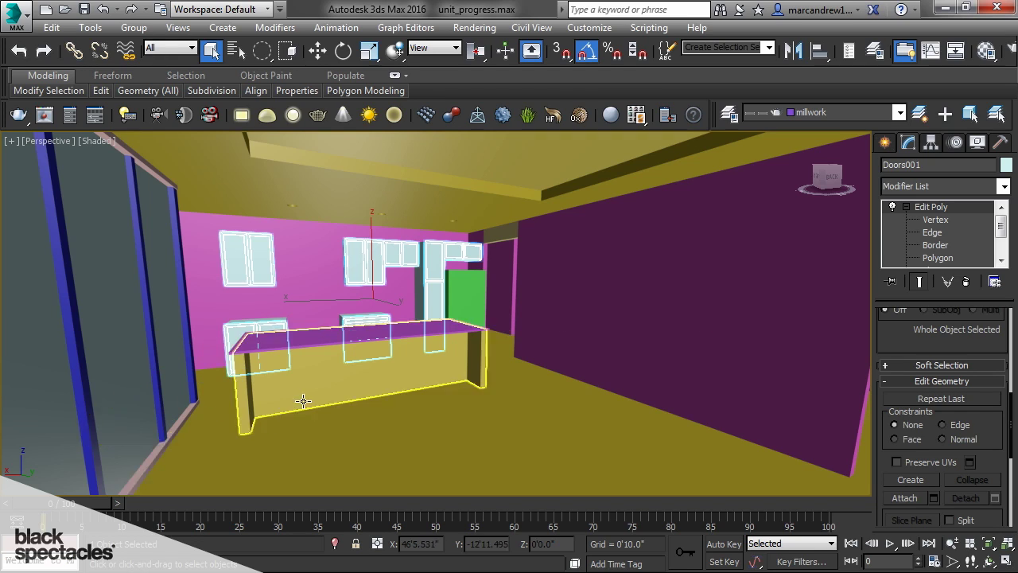
# Orbit and pan the Perspective view, undoing stray view changes, to face the far magenta wall head-on
pyautogui.keyDown('alt'); pyautogui.moveTo(377, 382); pyautogui.dragTo(279, 269, button='middle'); pyautogui.keyUp('alt')
pyautogui.press('r')
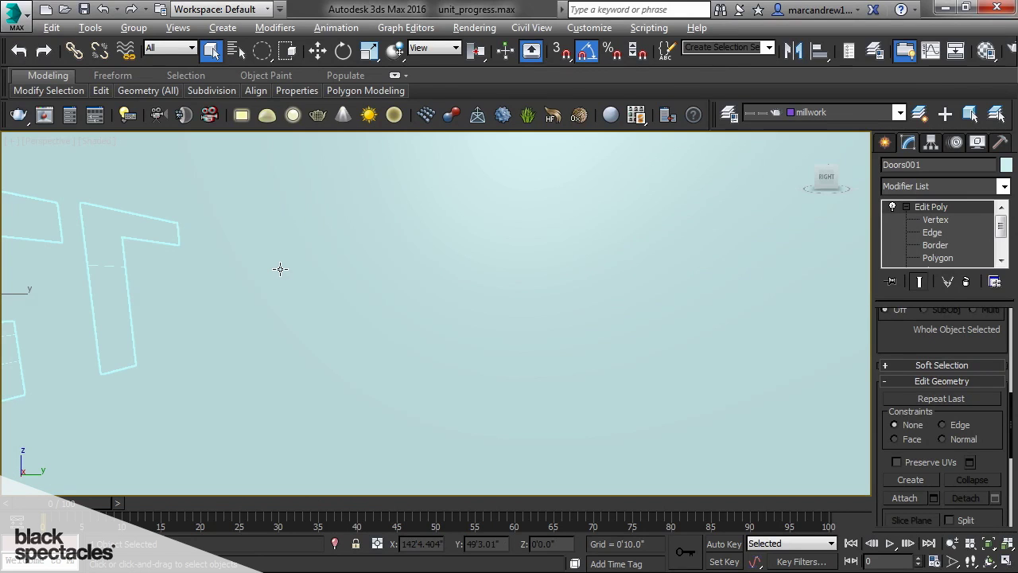
pyautogui.hotkey('alt', 'z')
pyautogui.hotkey('shift', 'z')
pyautogui.hotkey('shift', 'z')
pyautogui.hotkey('shift', 'z')
pyautogui.hotkey('shift', 'z')
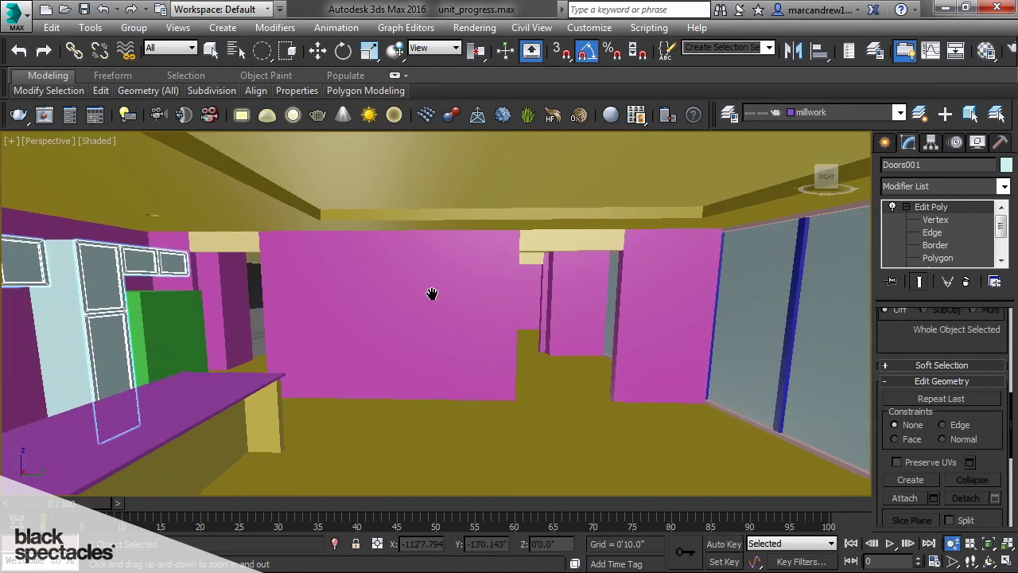
pyautogui.hotkey('shift', 'z')
pyautogui.hotkey('shift', 'z')
pyautogui.hotkey('shift', 'z')
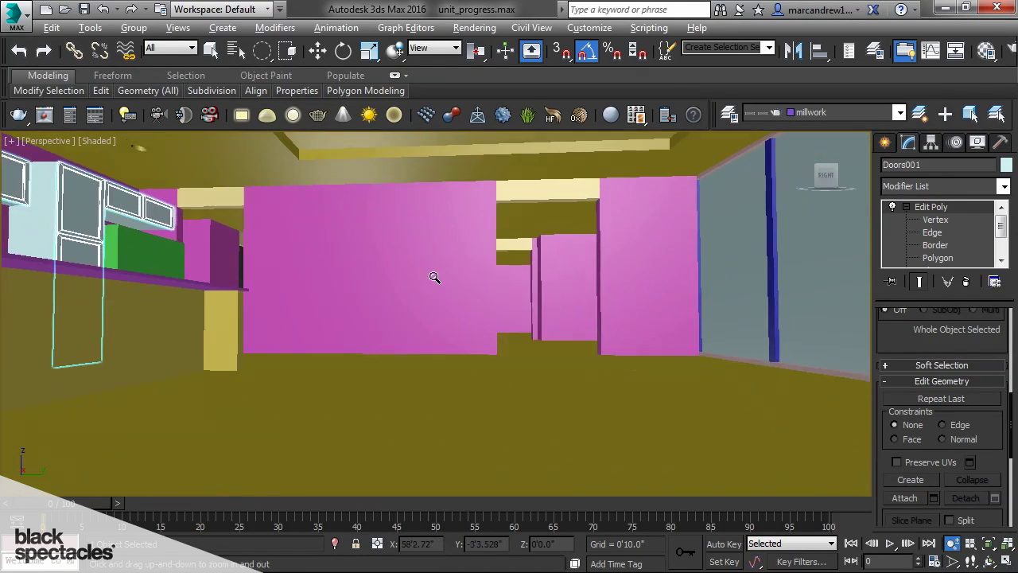
pyautogui.hotkey('shift', 'z')
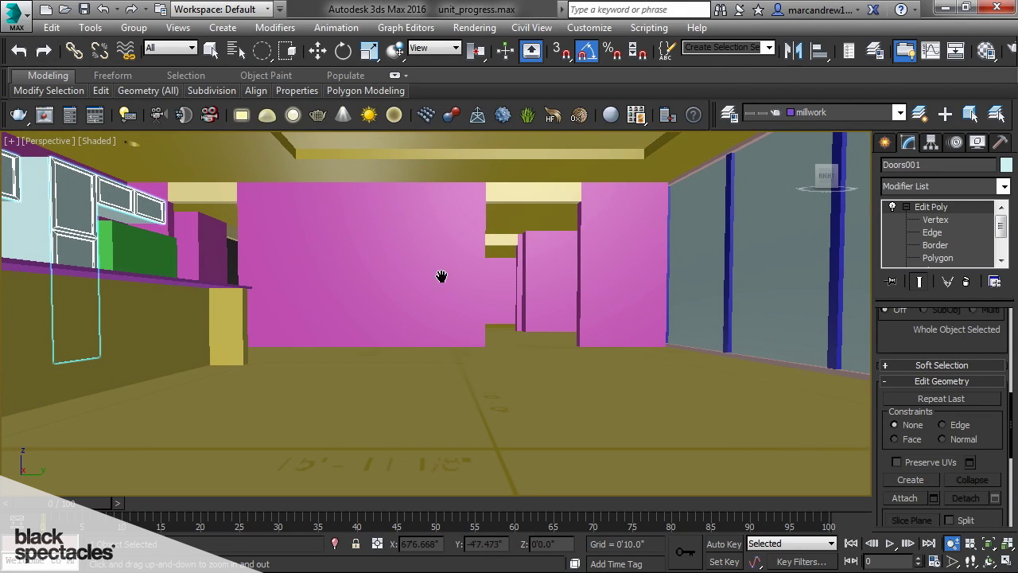
pyautogui.moveTo(441, 277); pyautogui.dragTo(461, 350, button='middle')
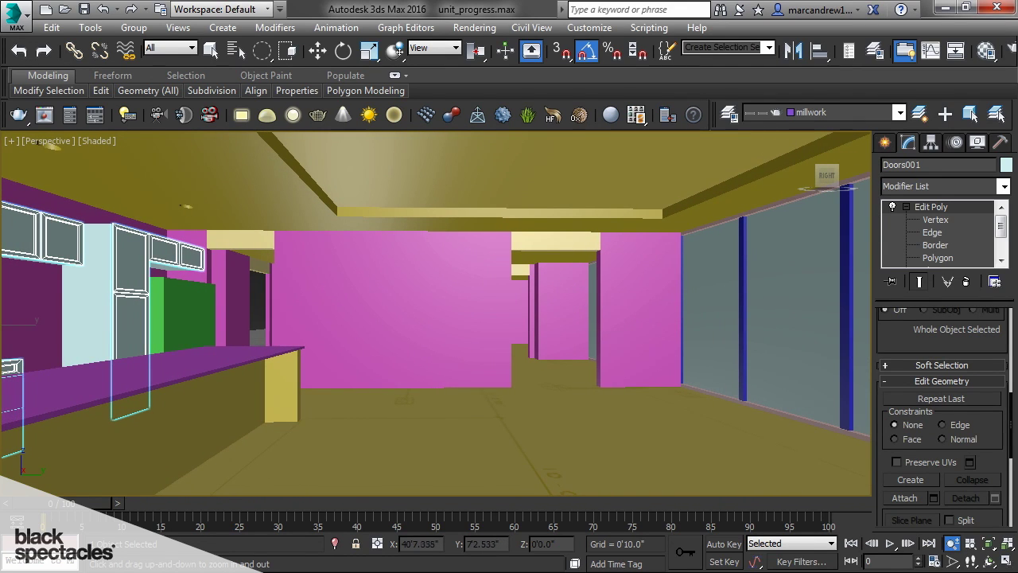
pyautogui.moveTo(535, 337); pyautogui.dragTo(530, 330, button='middle')
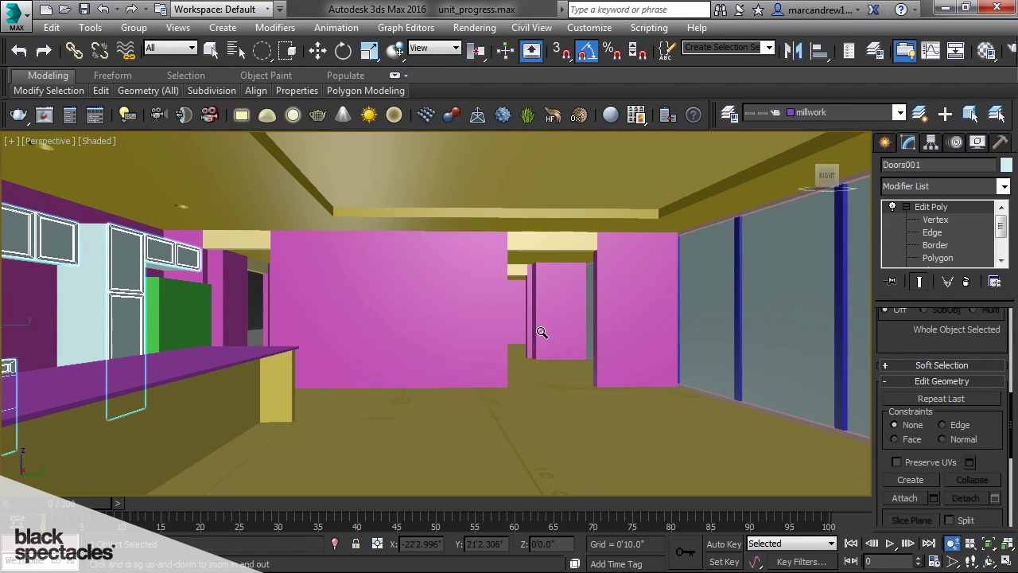
pyautogui.press('q')
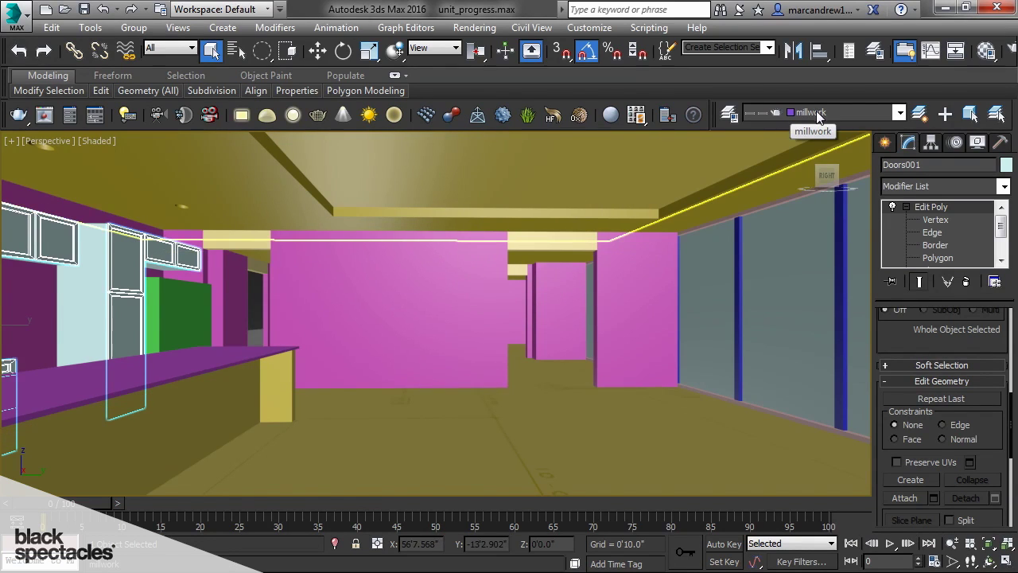
# Make 0 (default) the current layer and create PhysCamera001 from the current view
pyautogui.click(900, 113)
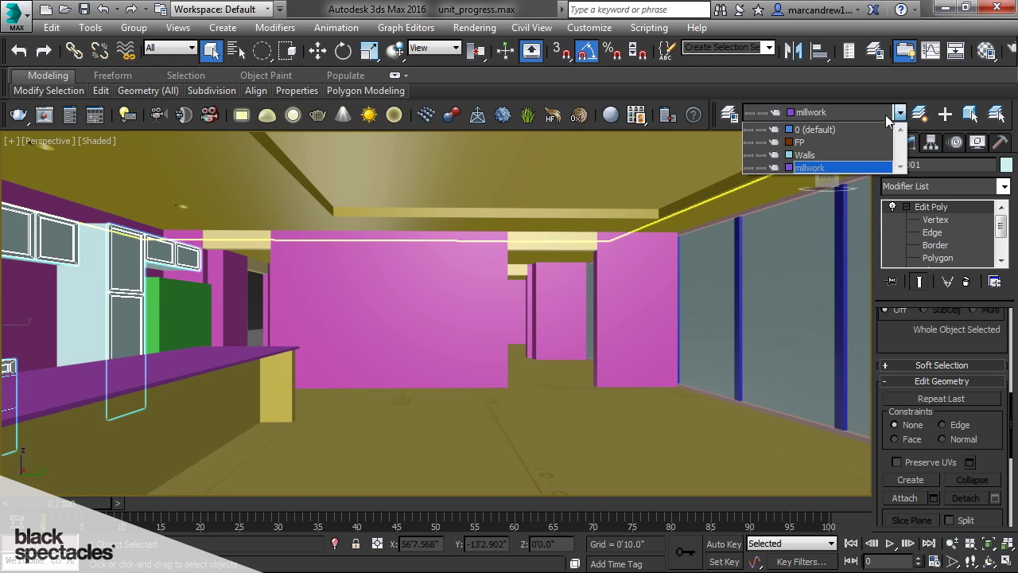
pyautogui.click(836, 131)
pyautogui.click(455, 303)
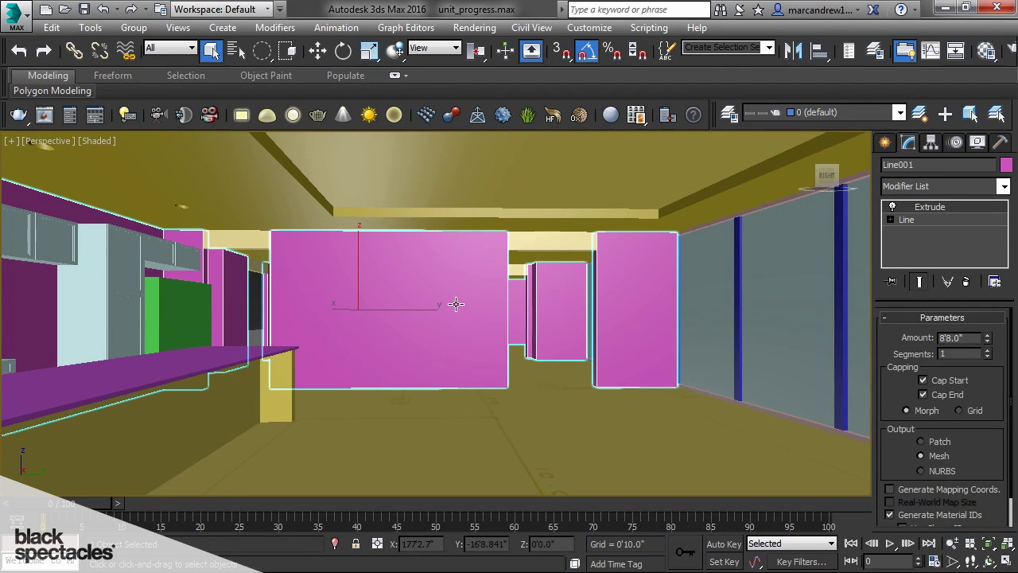
pyautogui.hotkey('ctrl', 'c')
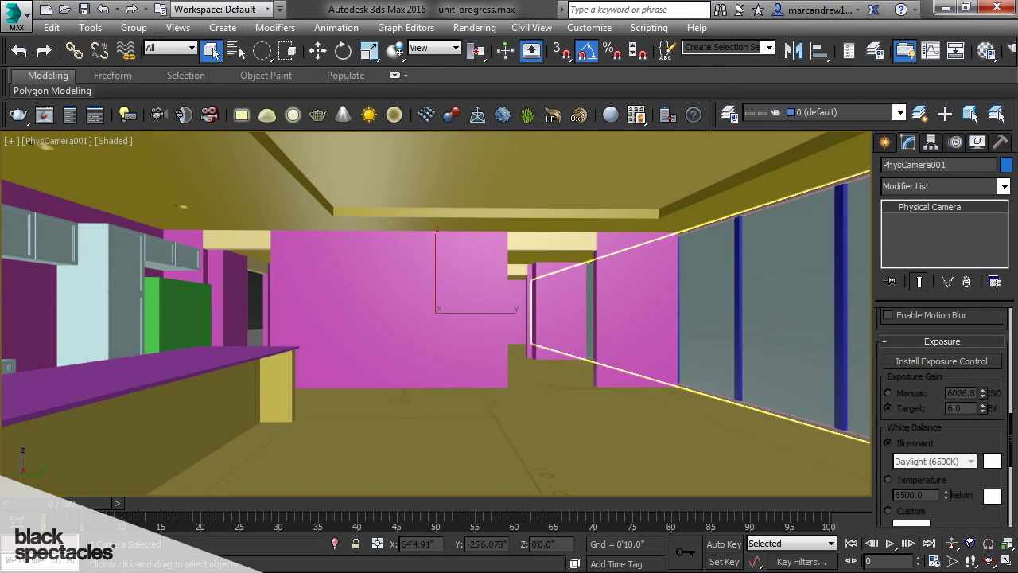
# Check the new camera's placement in the Top view in wireframe
pyautogui.scroll(-5, 954, 446)
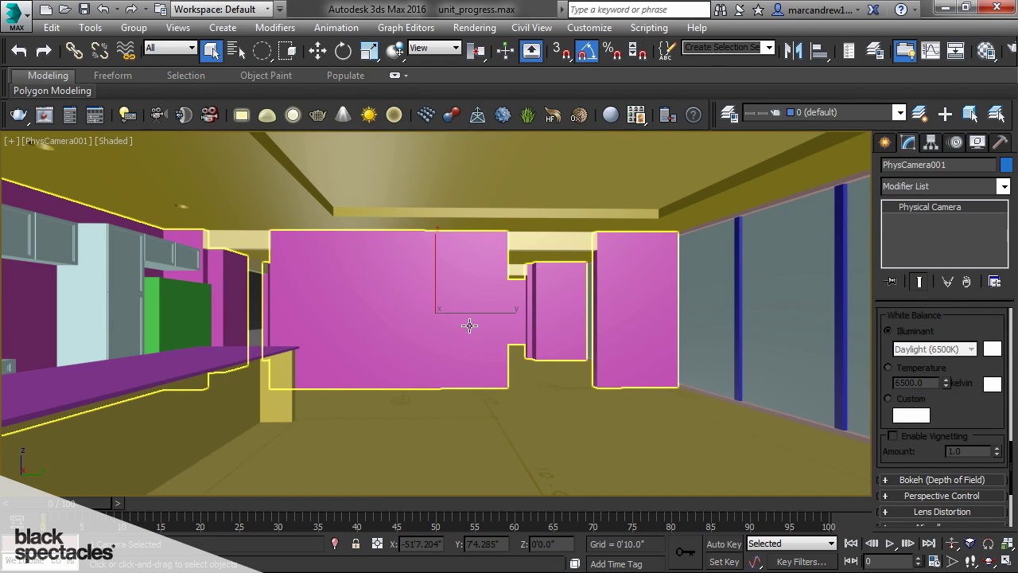
pyautogui.press('t')
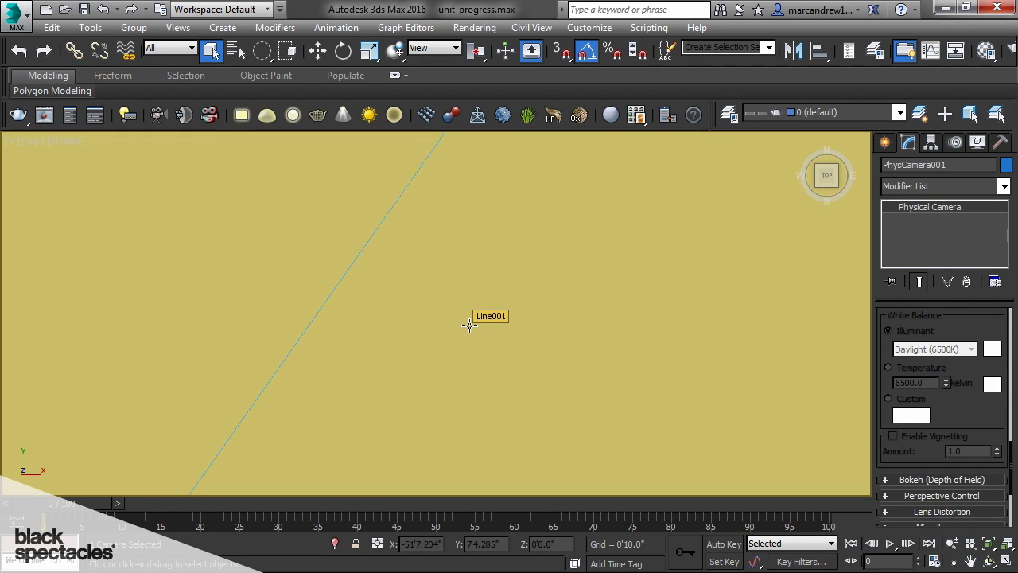
pyautogui.press('F3')
pyautogui.scroll(-8, 470, 326)
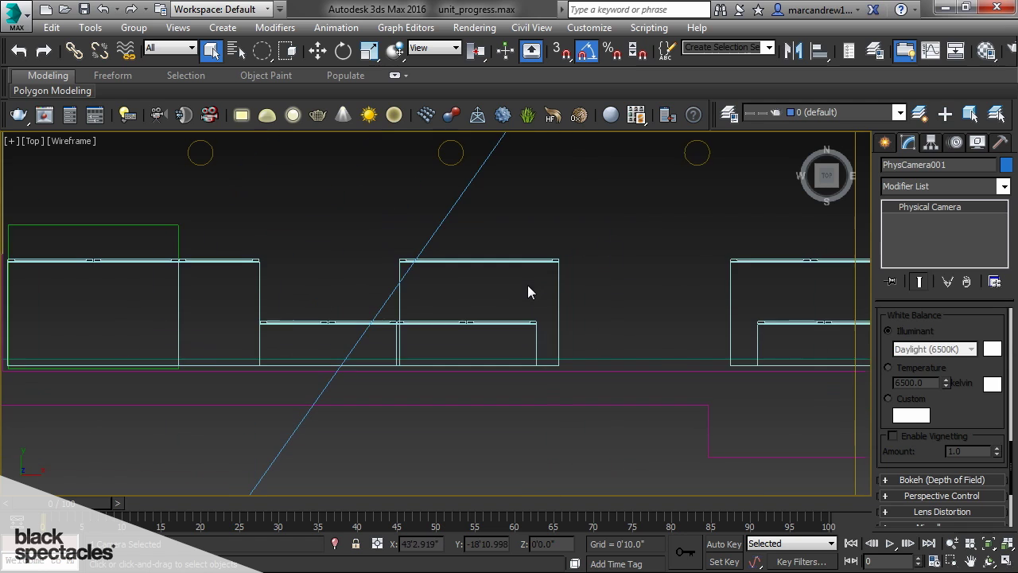
pyautogui.scroll(-10, 577, 316)
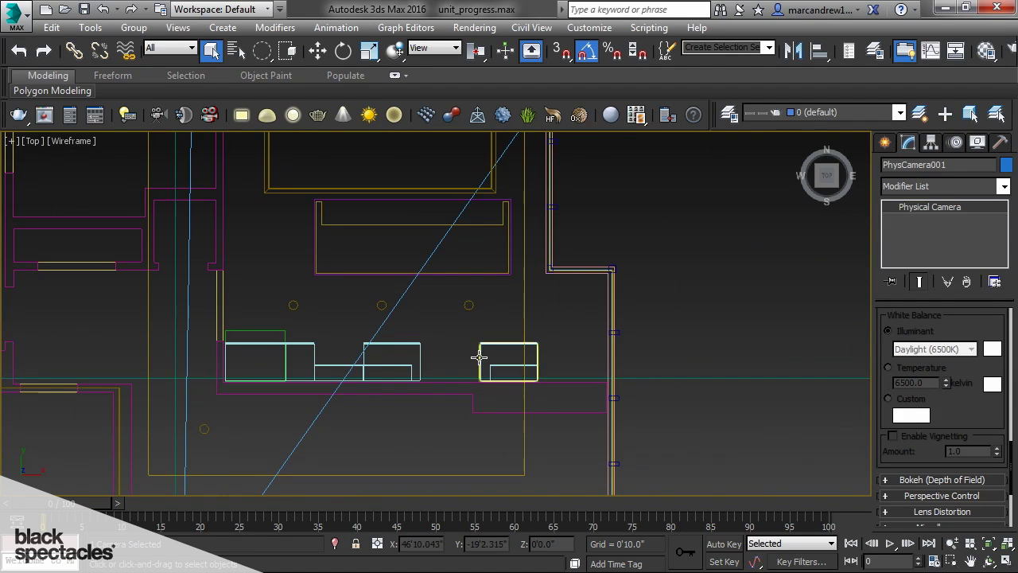
pyautogui.scroll(10, 486, 314)
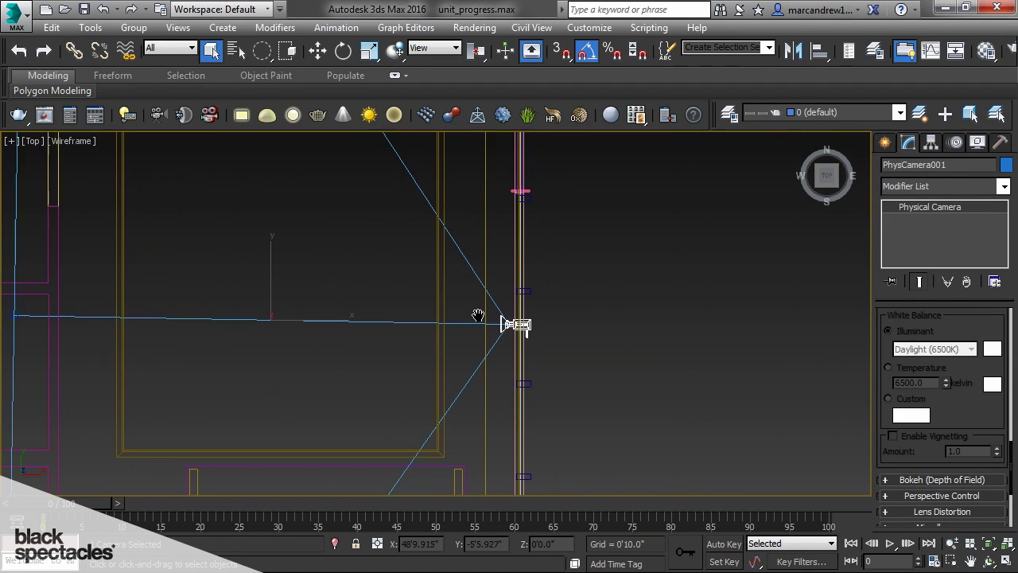
pyautogui.scroll(-4, 564, 350)
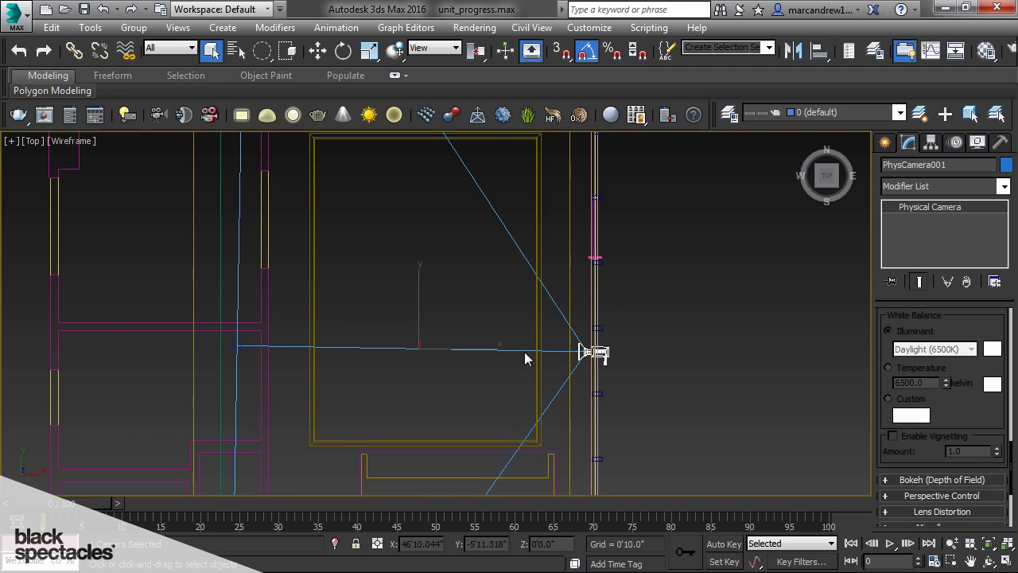
# Deselect the camera and look through PhysCamera001 with shaded display
pyautogui.click(640, 348)
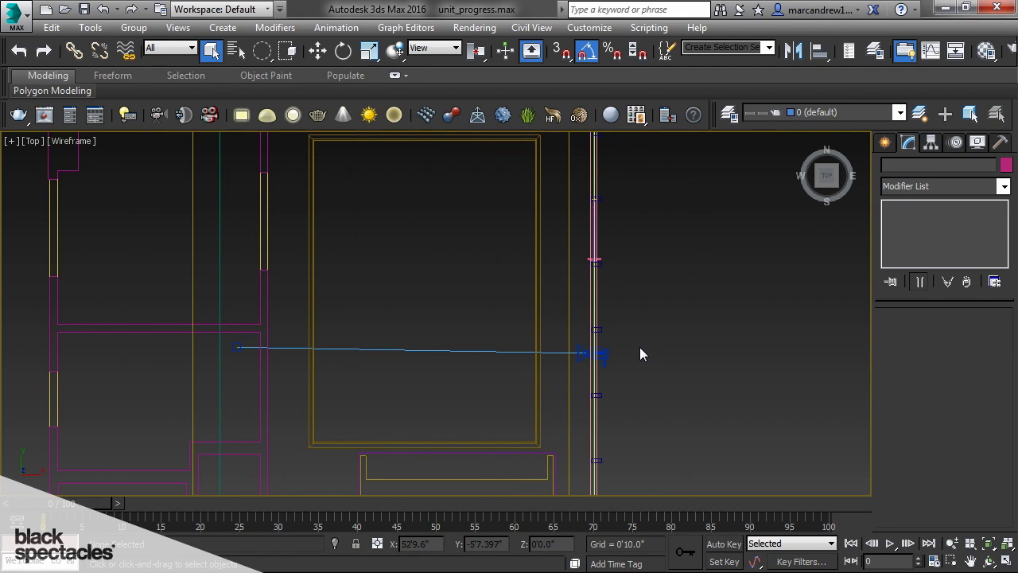
pyautogui.press('c')
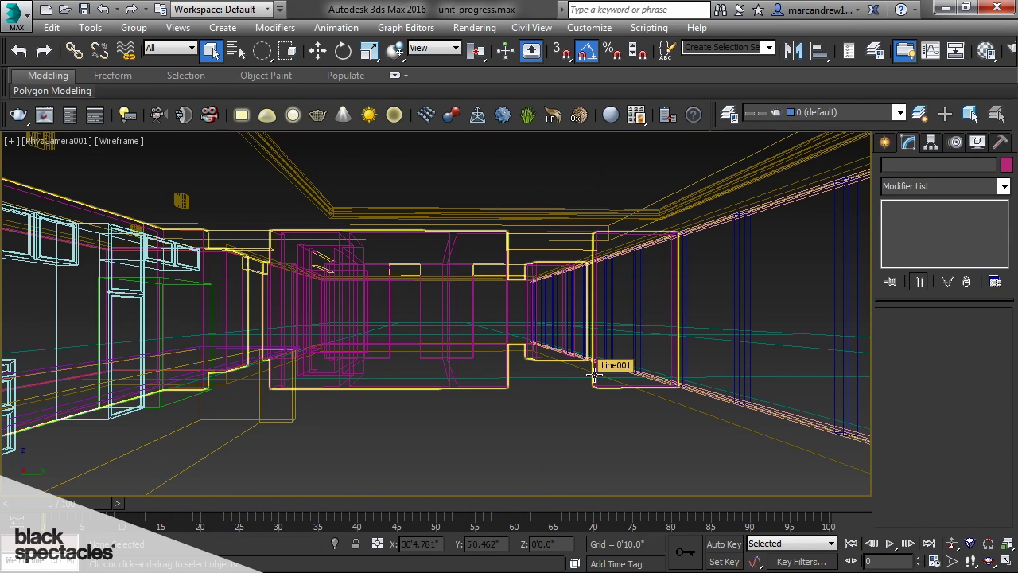
pyautogui.press('F3')
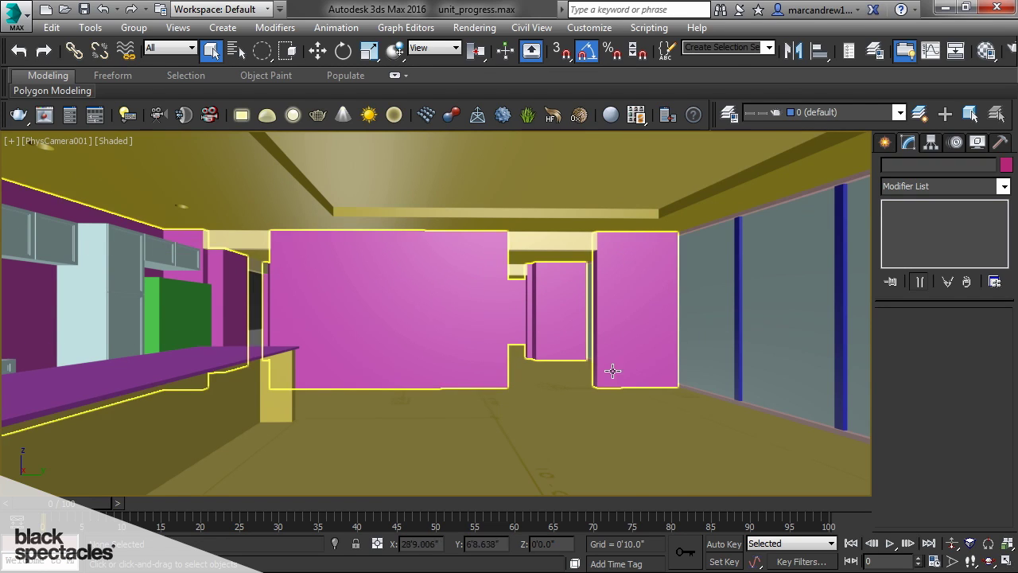
# Select PhysCamera001 through the camera viewport's options menu
pyautogui.click(954, 563)
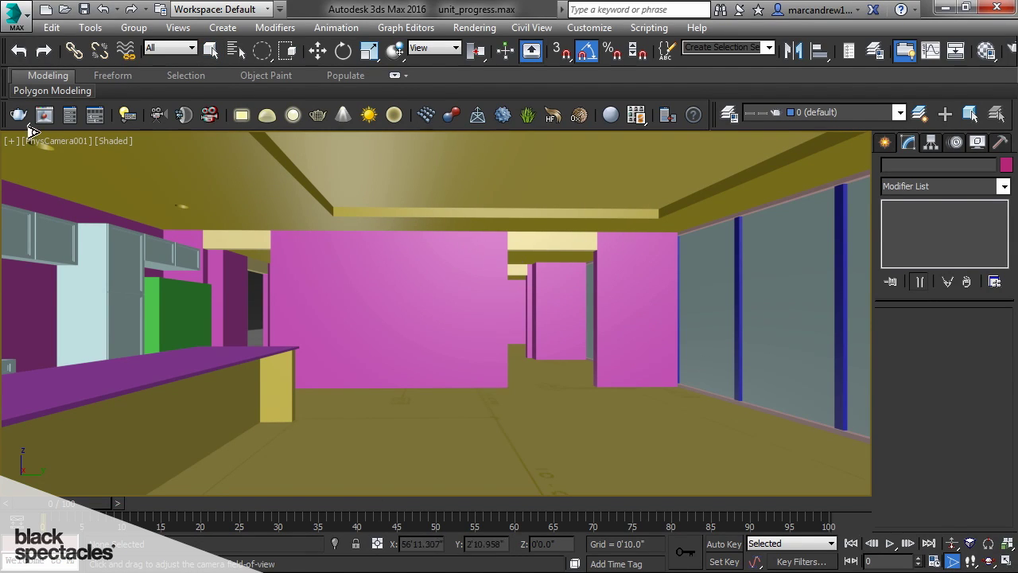
pyautogui.click(58, 141)
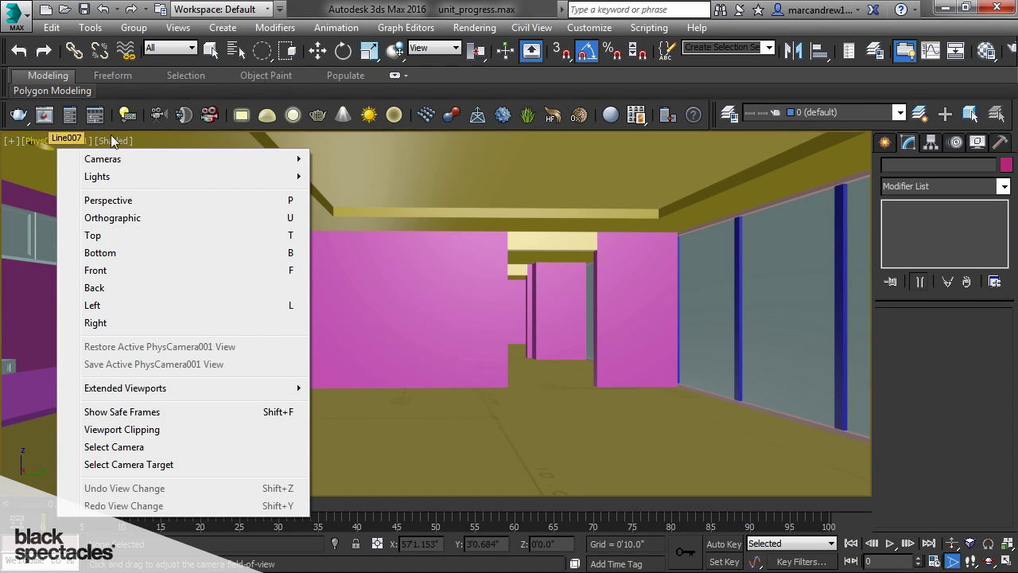
pyautogui.click(36, 141)
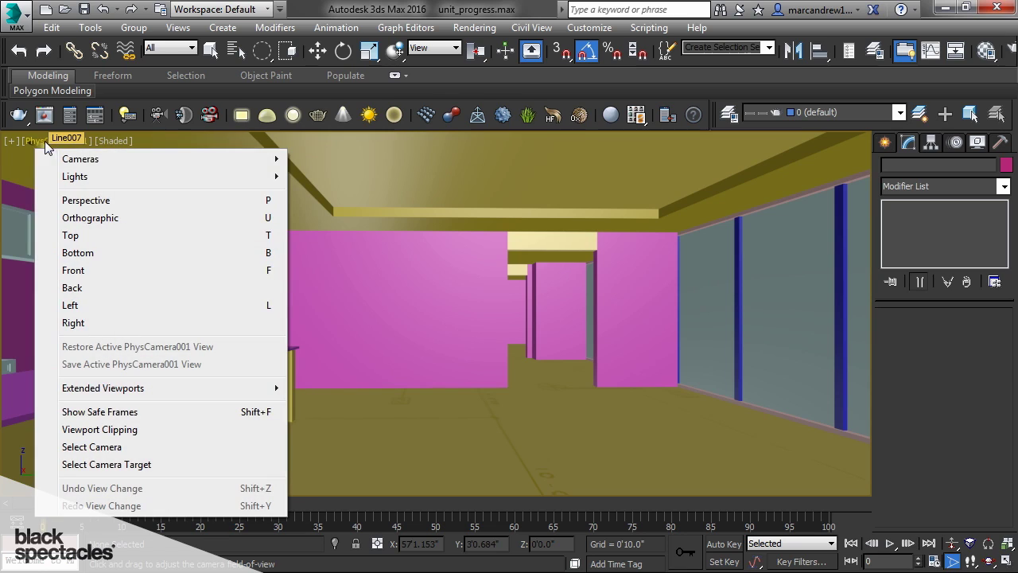
pyautogui.click(89, 448)
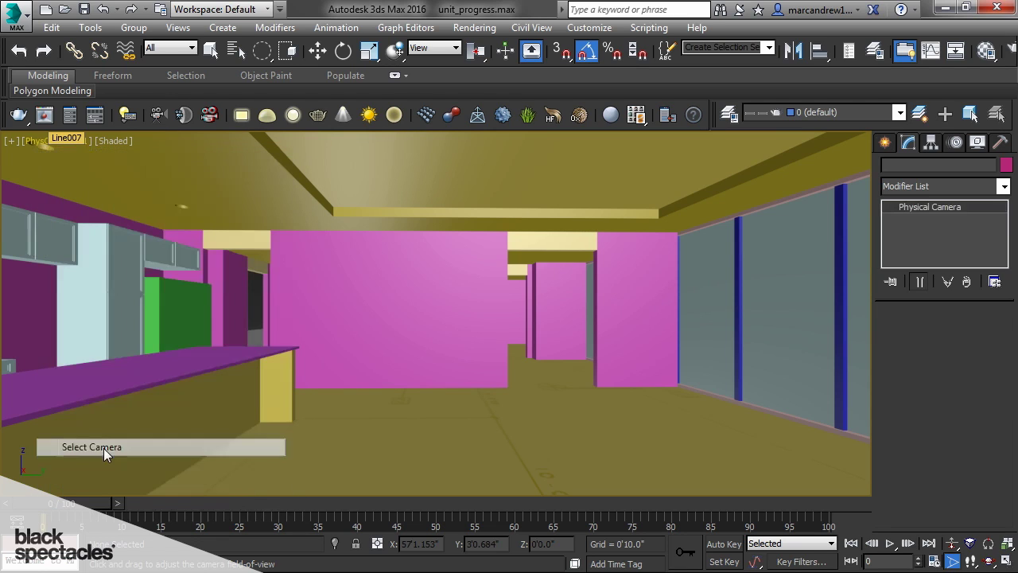
# Uncheck Specify FOV in the Lens settings so the 12.214 mm focal length drives the view
pyautogui.scroll(-5, 970, 426)
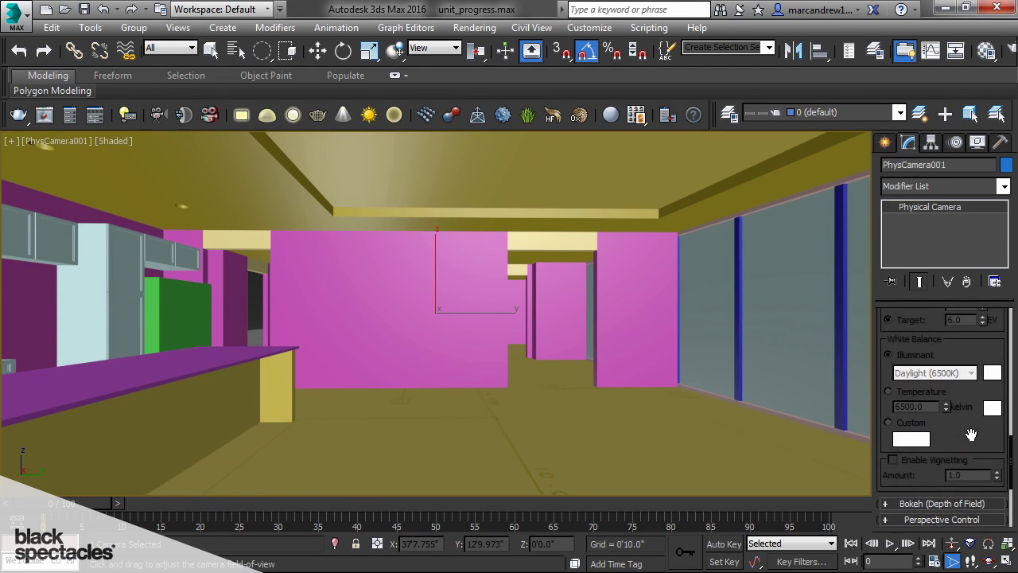
pyautogui.scroll(2, 975, 436)
pyautogui.scroll(4, 975, 436)
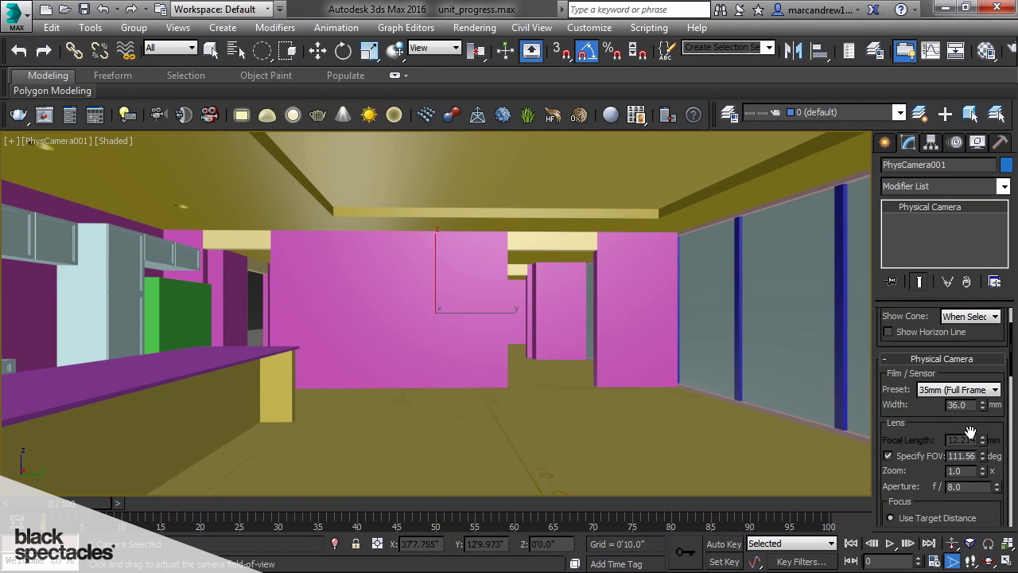
pyautogui.scroll(1, 900, 454)
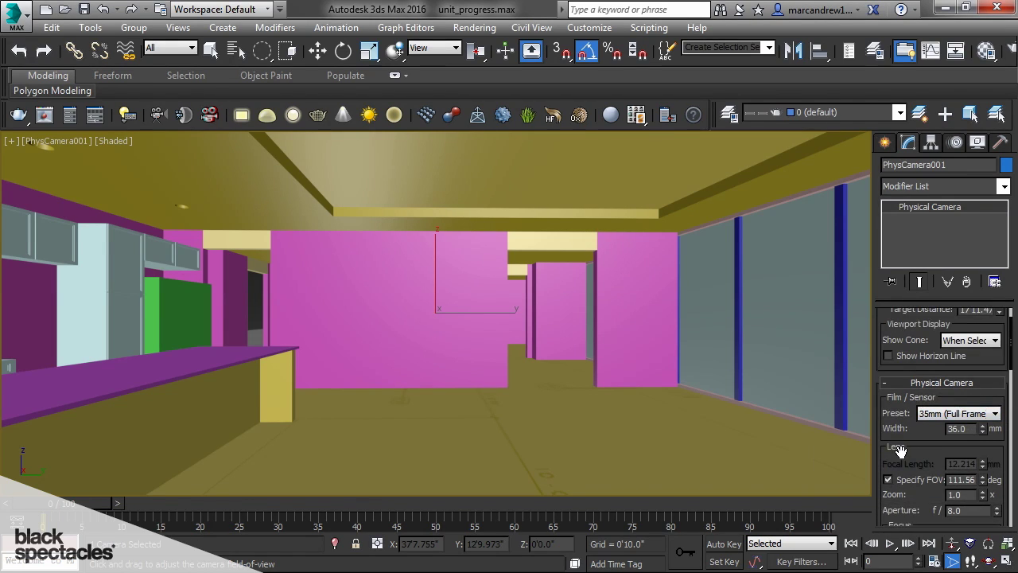
pyautogui.scroll(-1, 903, 456)
pyautogui.scroll(-1, 905, 453)
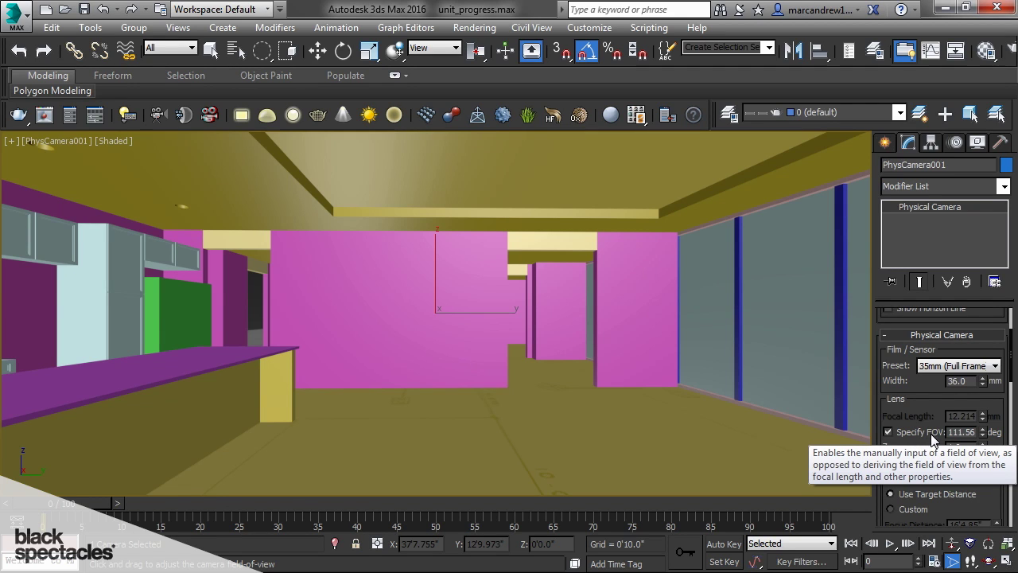
pyautogui.click(889, 432)
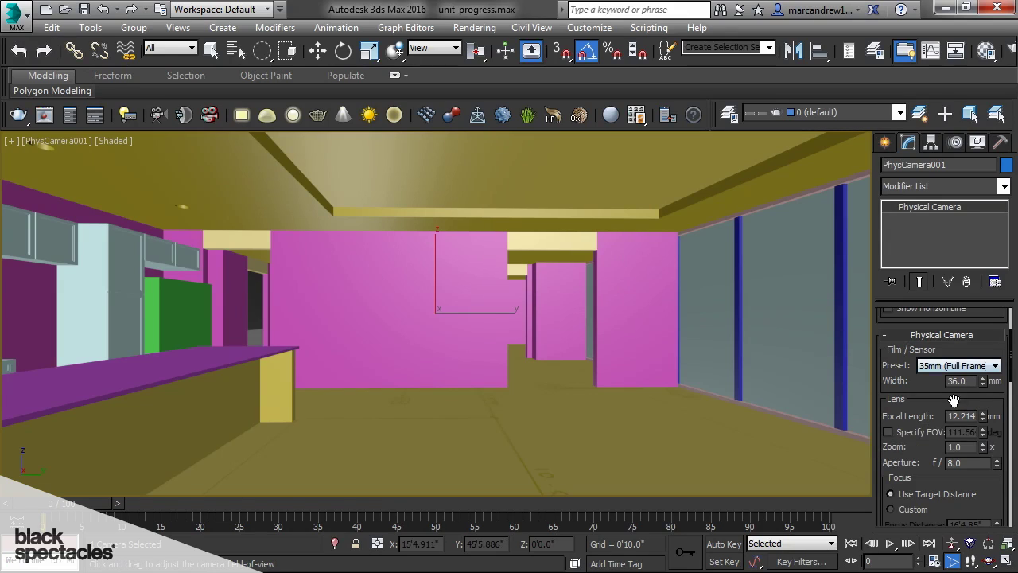
pyautogui.moveTo(947, 416); pyautogui.dragTo(958, 416)
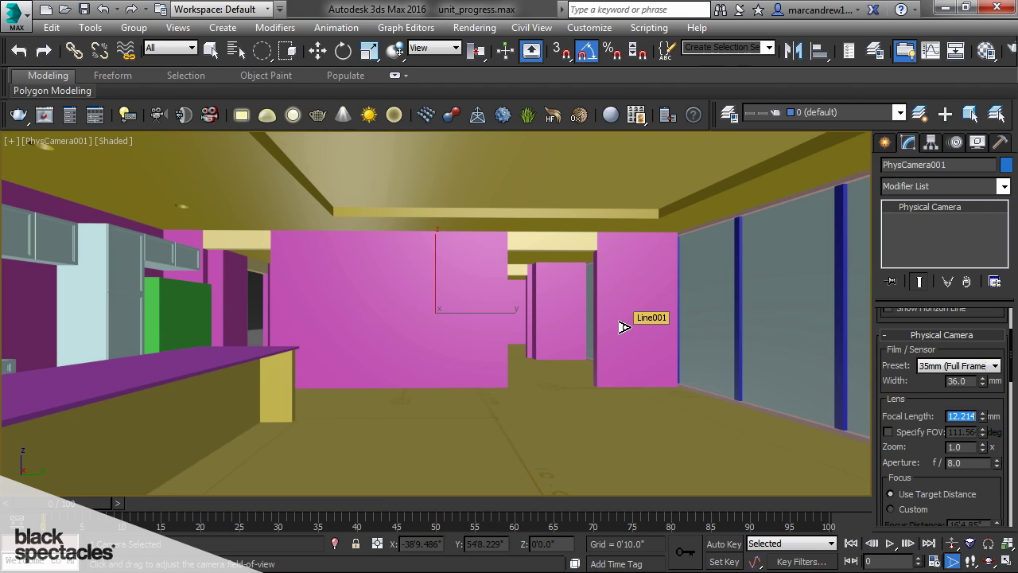
# Set the focal length to 25 mm and dolly the camera forward toward the glass partition wall
pyautogui.write('25')
pyautogui.press('Return')
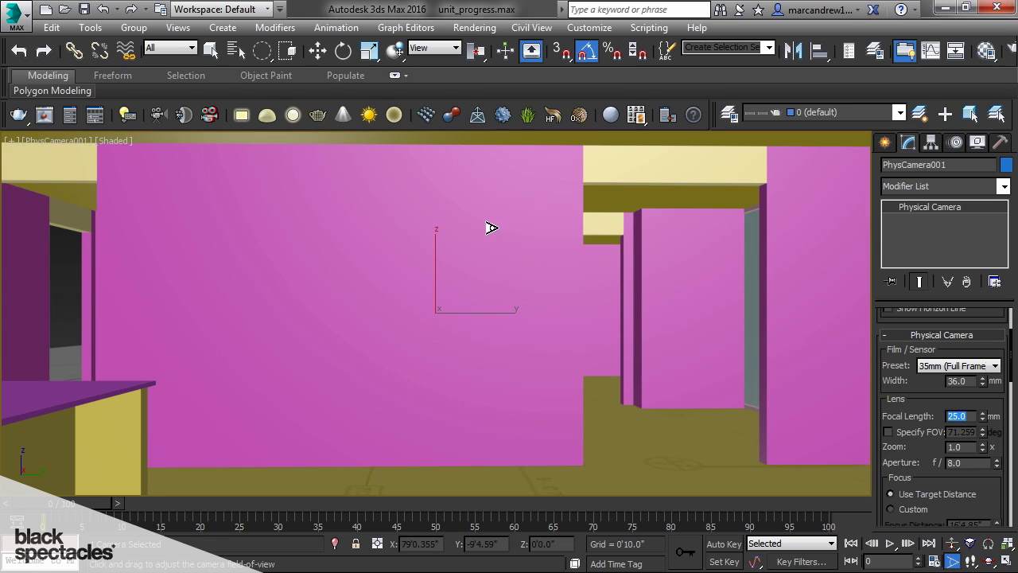
pyautogui.press('Escape')
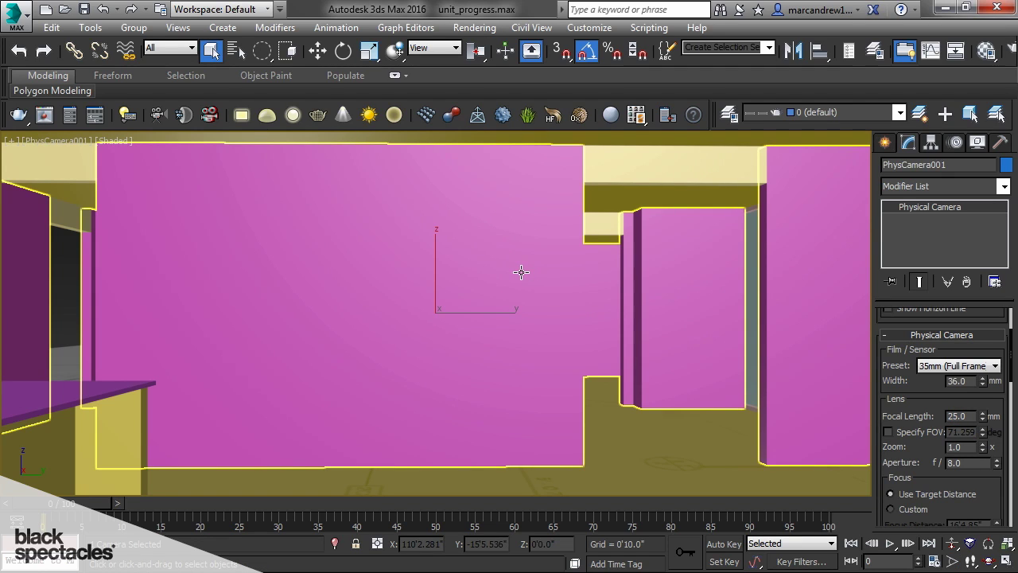
pyautogui.press('d')
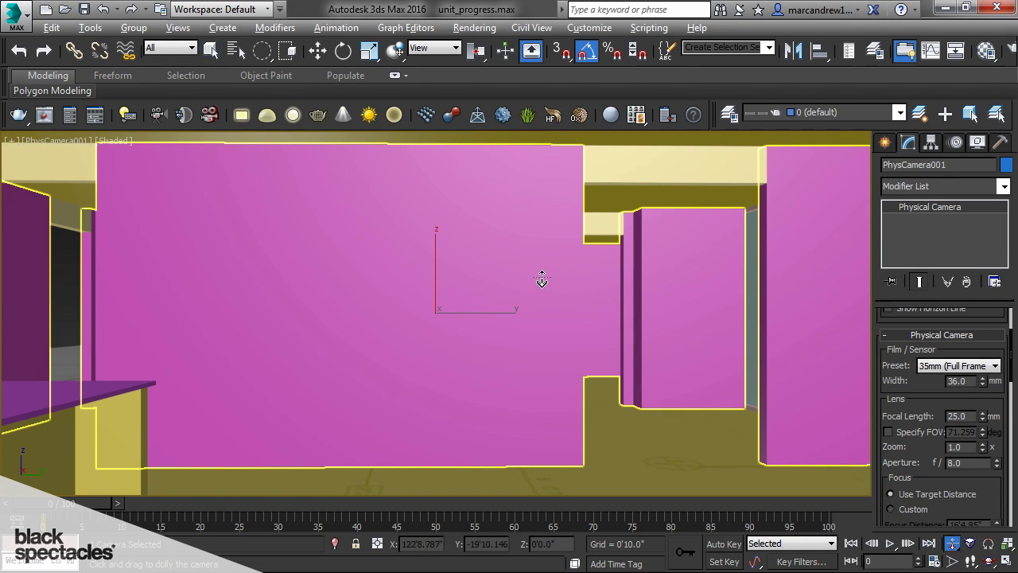
pyautogui.moveTo(541, 270); pyautogui.dragTo(552, 294)
pyautogui.rightClick(533, 332)
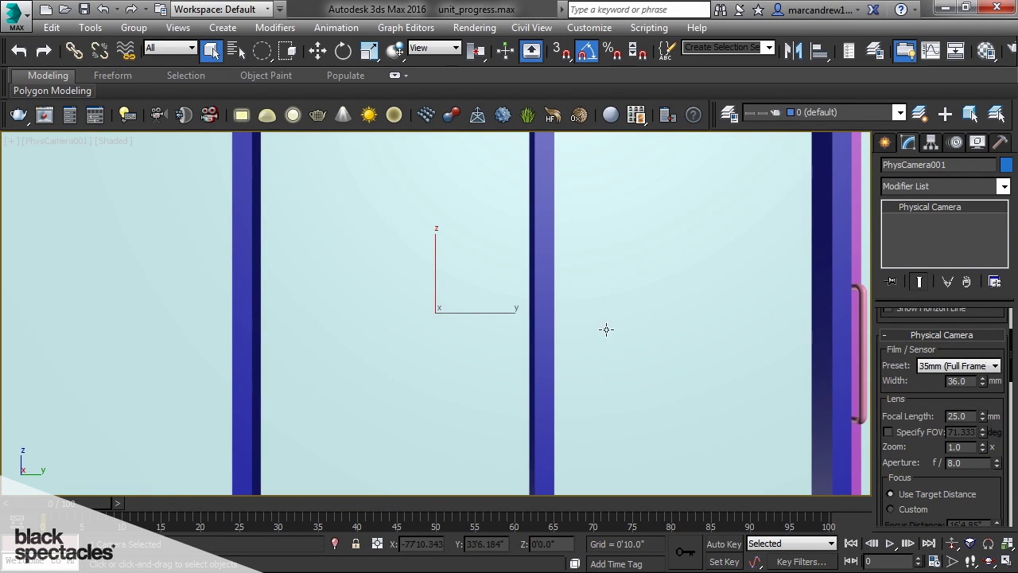
# Expand Miscellaneous and enable the camera's Clipping Planes
pyautogui.scroll(-10, 1001, 485)
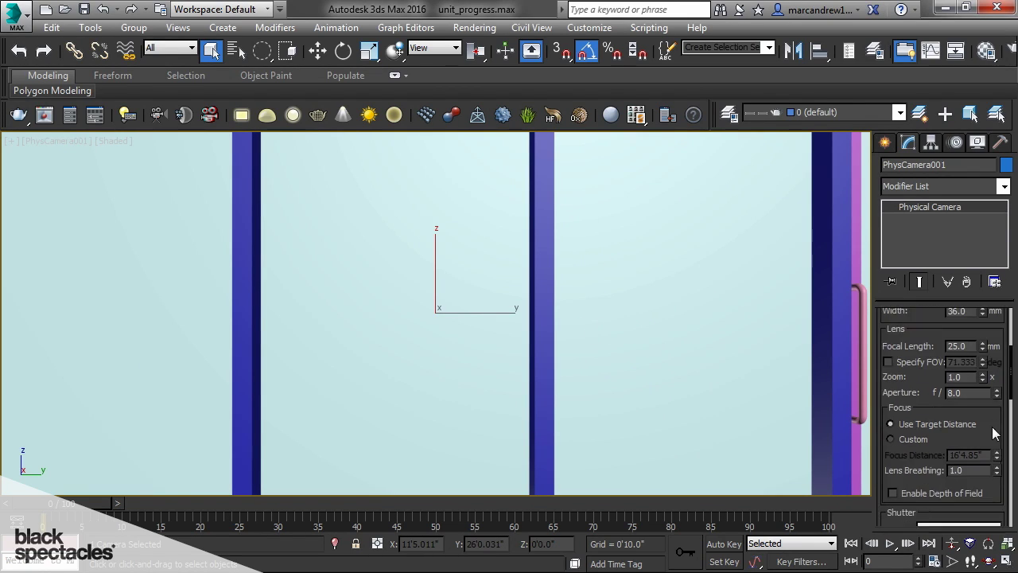
pyautogui.scroll(-10, 1000, 437)
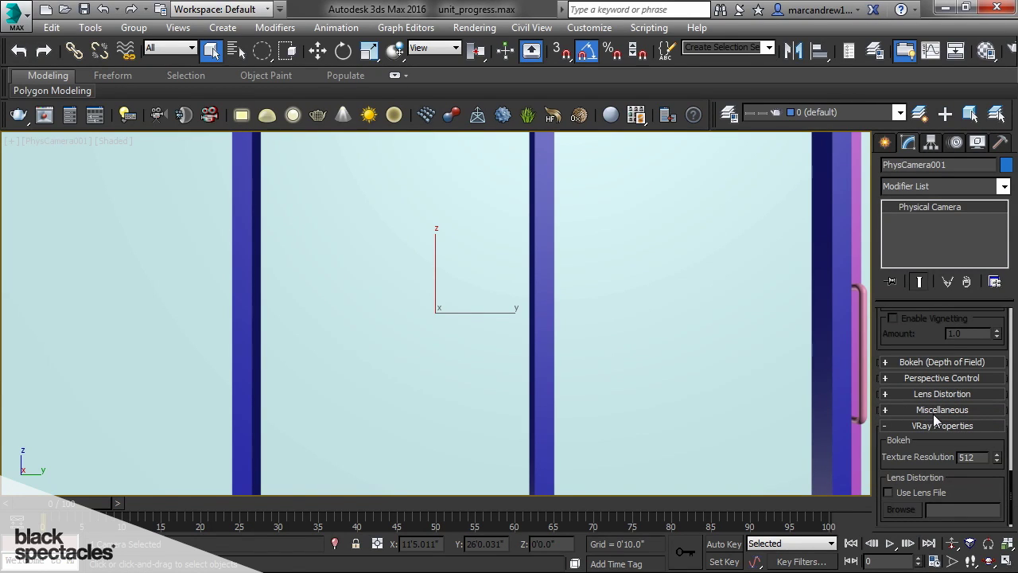
pyautogui.click(940, 410)
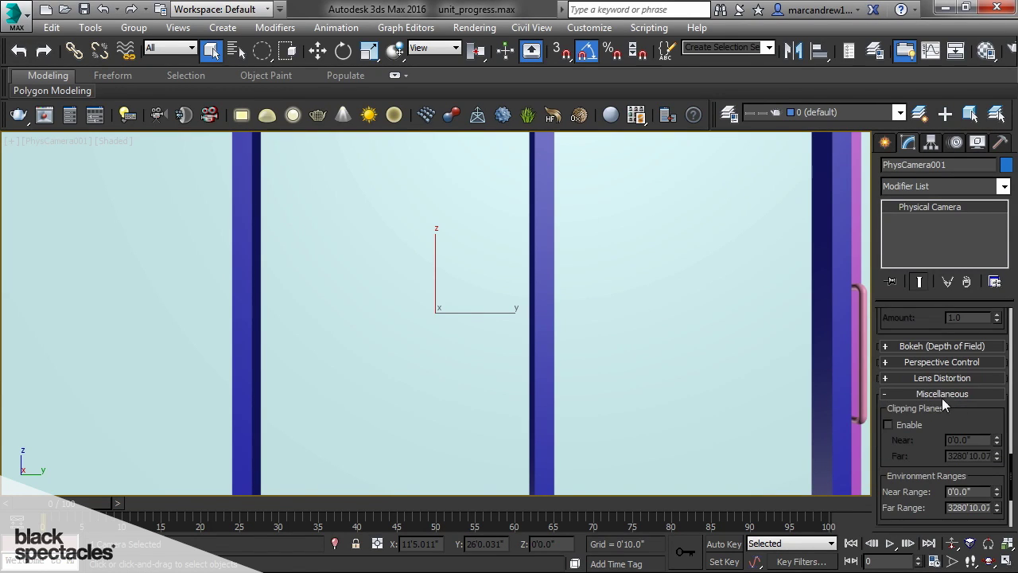
pyautogui.click(889, 424)
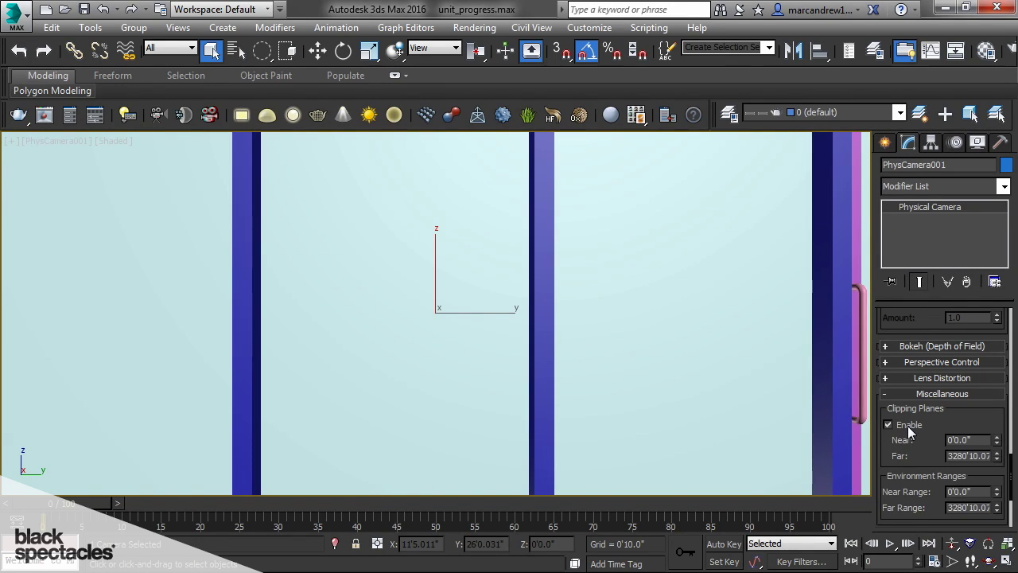
# Raise the near clip to about 10'1.452" so the room shows past the glass wall
pyautogui.click(997, 443)
pyautogui.moveTo(997, 443); pyautogui.dragTo(995, 423)
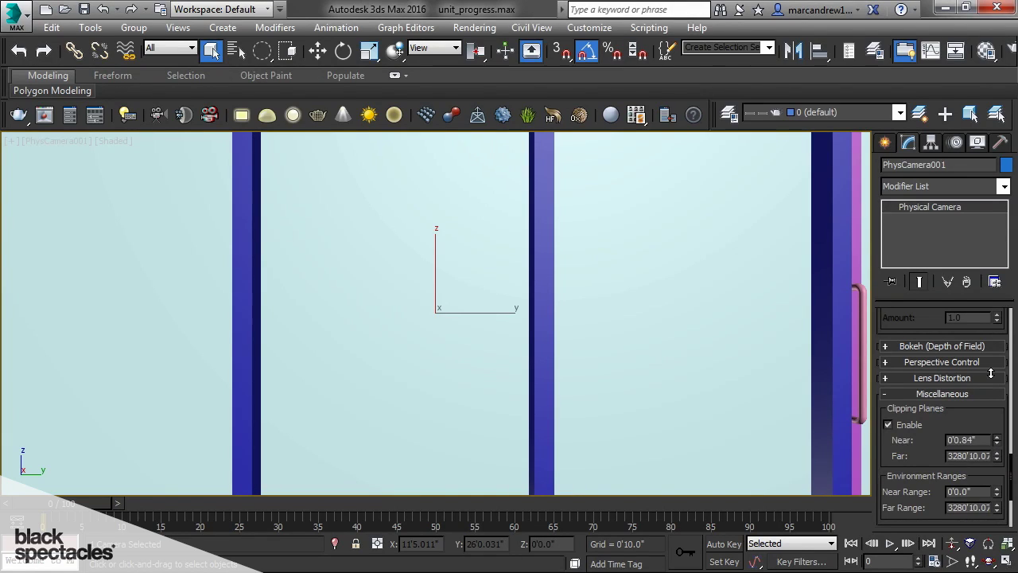
pyautogui.moveTo(991, 374); pyautogui.dragTo(990, 309)
pyautogui.moveTo(1000, 453); pyautogui.dragTo(1000, 242)
pyautogui.moveTo(998, 440); pyautogui.dragTo(1000, 430)
pyautogui.moveTo(1002, 167); pyautogui.dragTo(978, 354)
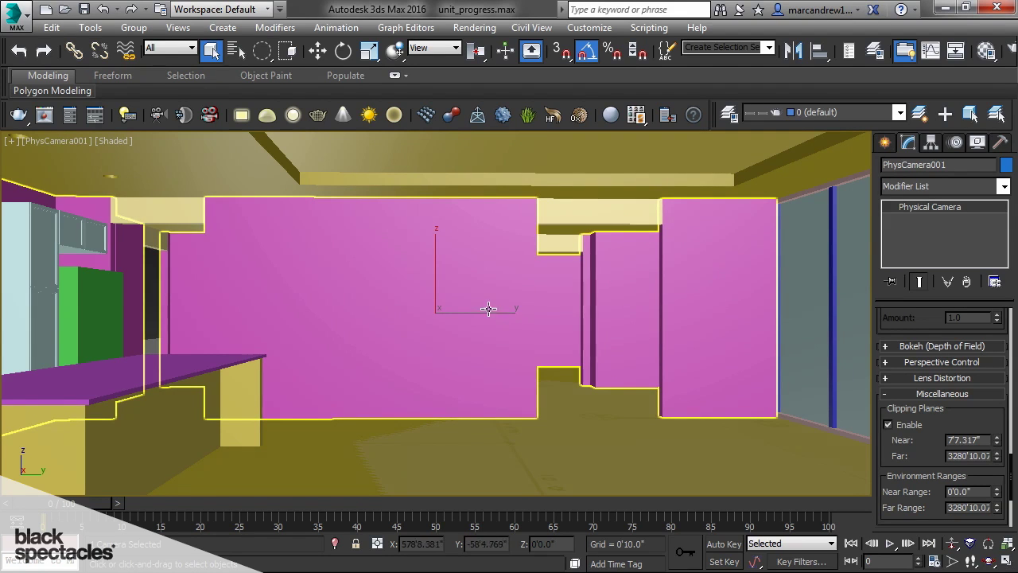
pyautogui.scroll(-3, 584, 311)
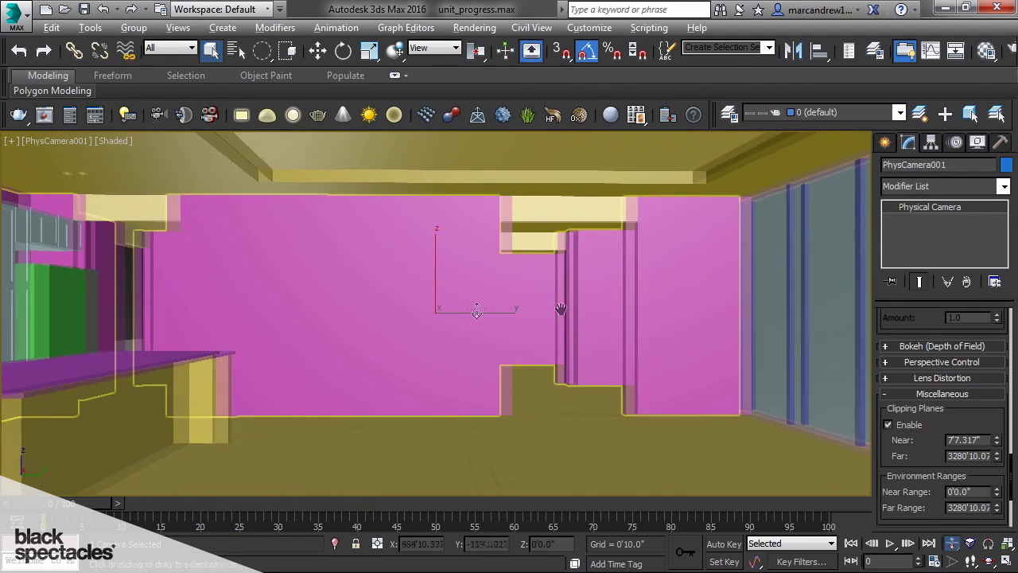
pyautogui.scroll(8, 471, 299)
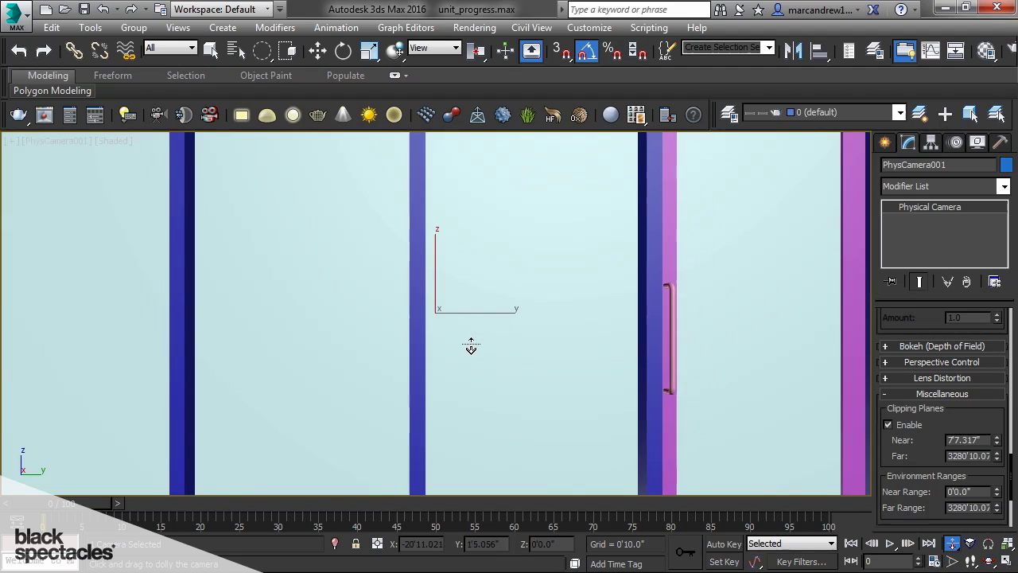
pyautogui.scroll(3, 470, 350)
pyautogui.scroll(-2, 469, 347)
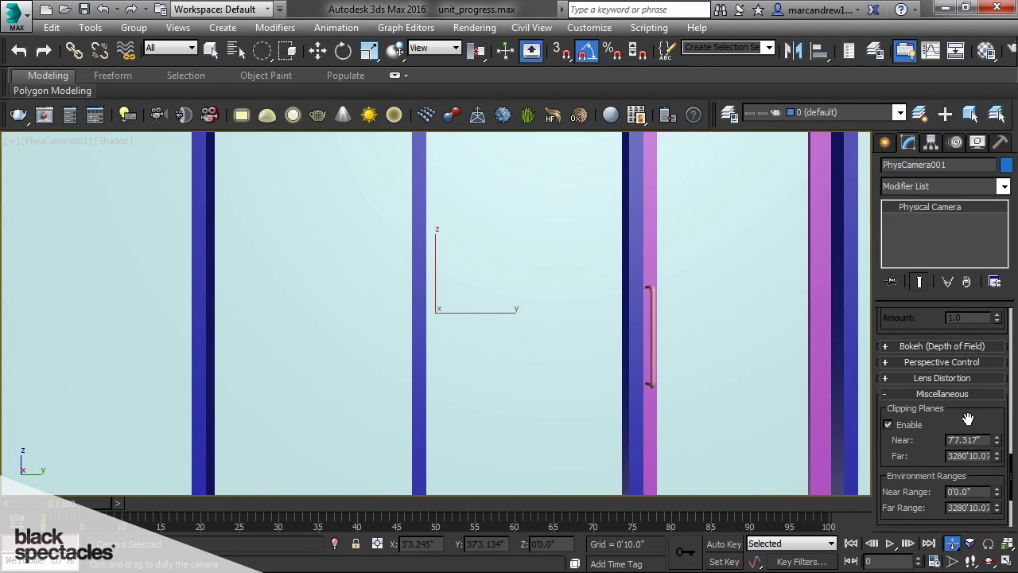
pyautogui.moveTo(998, 439); pyautogui.dragTo(964, 416)
pyautogui.press('q')
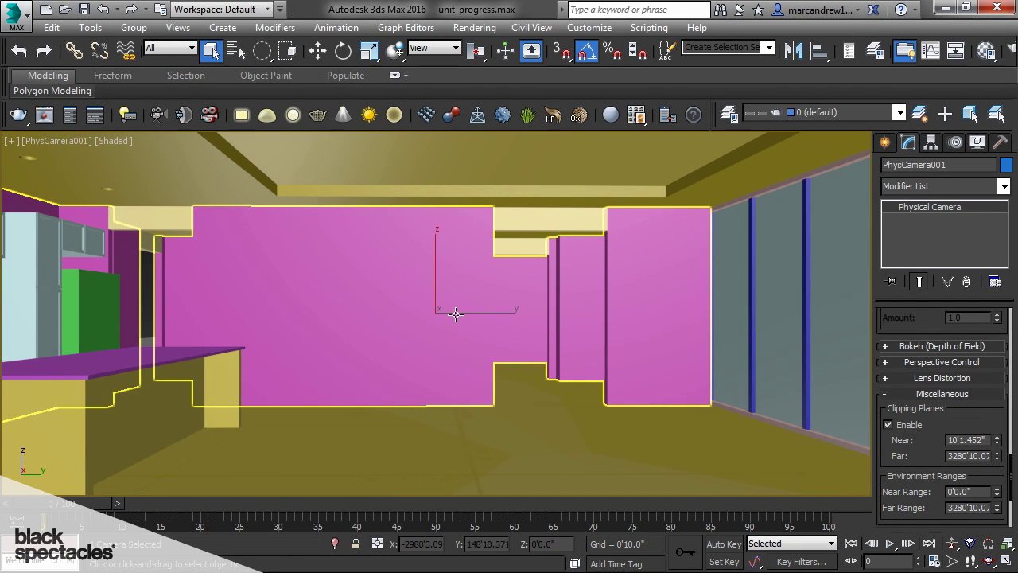
# Select the camera and rotate it to 89 degrees on Z
pyautogui.press('e')
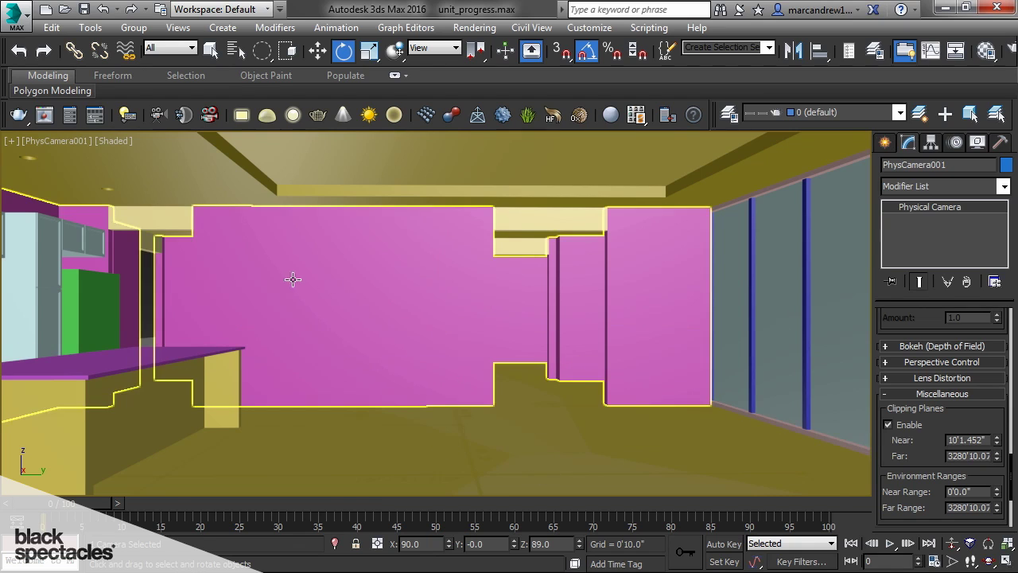
pyautogui.click(58, 143)
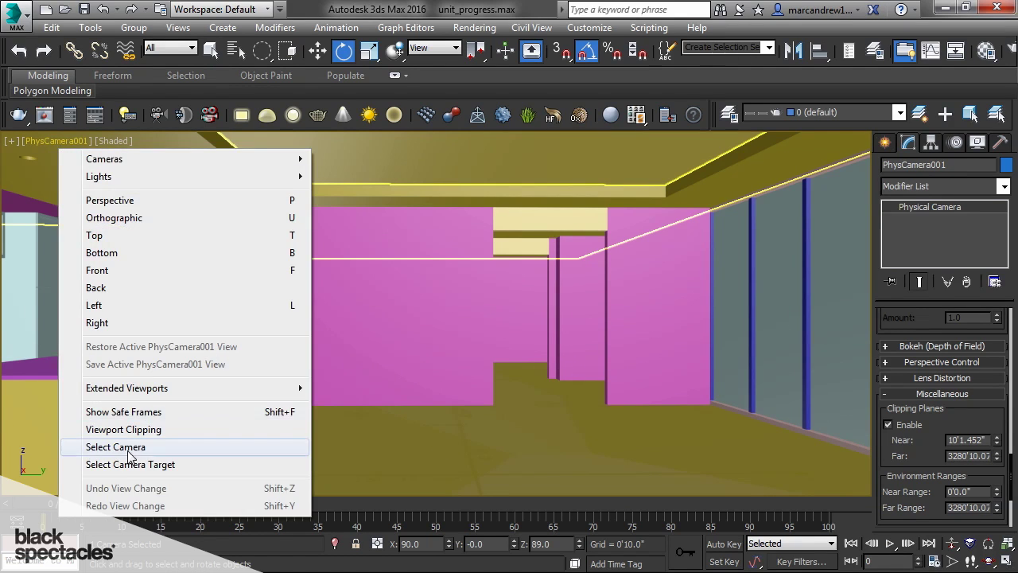
pyautogui.click(126, 448)
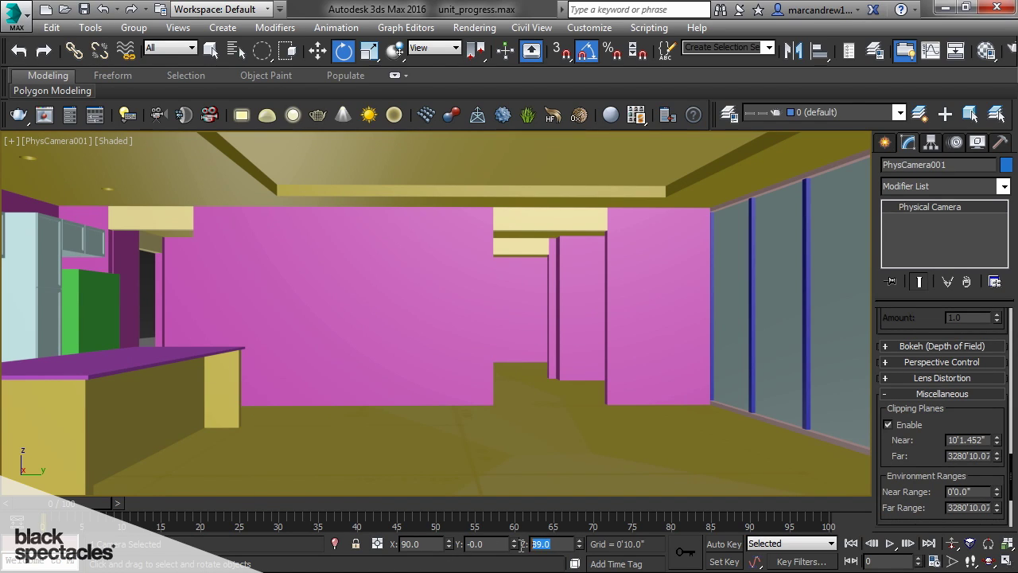
pyautogui.write('89')
pyautogui.press('Return')
pyautogui.press('Return')
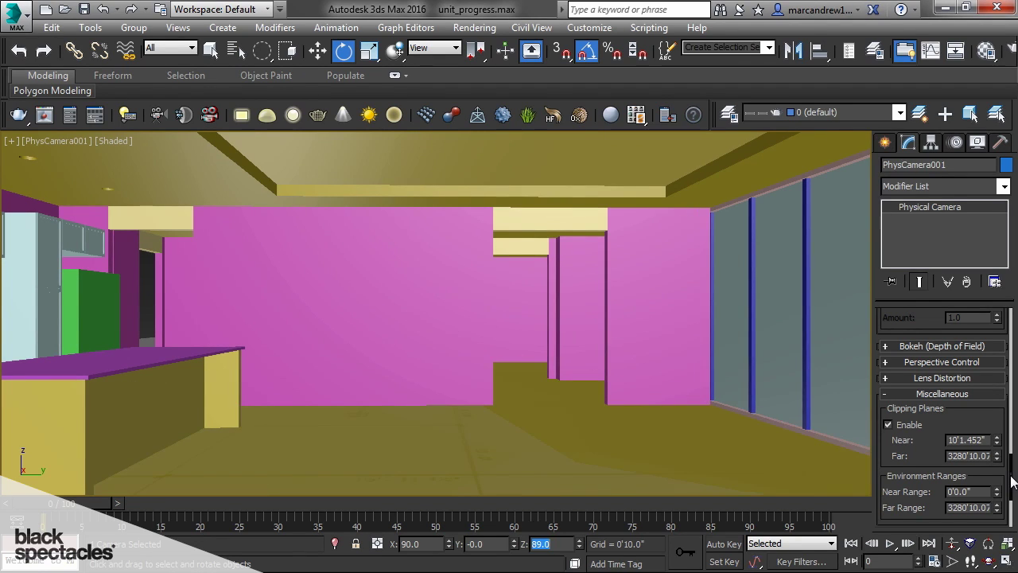
pyautogui.moveTo(1012, 481); pyautogui.dragTo(1010, 312)
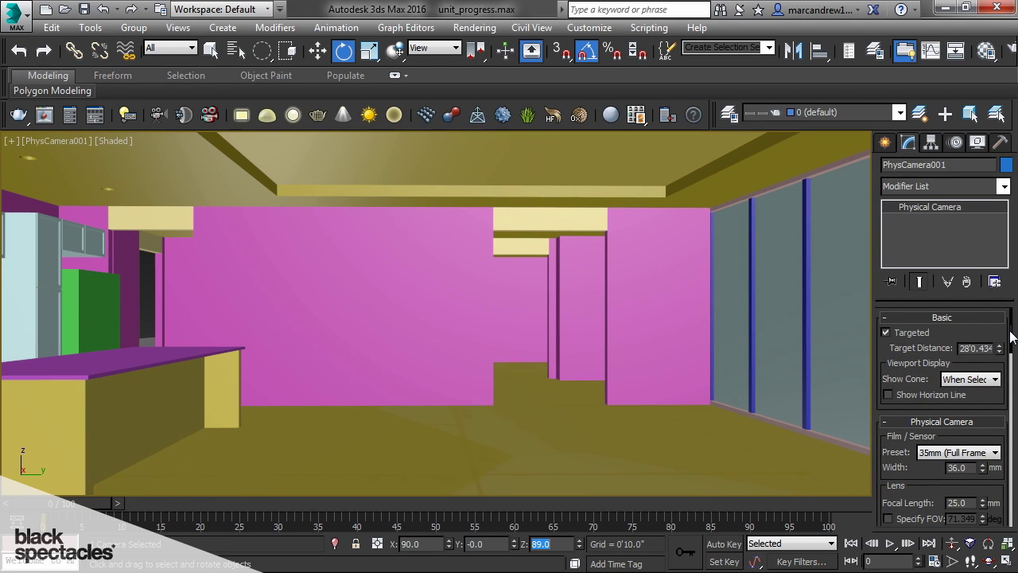
# Make the camera free, set its Z rotation to 90 degrees, and truck it sideways right
pyautogui.click(917, 337)
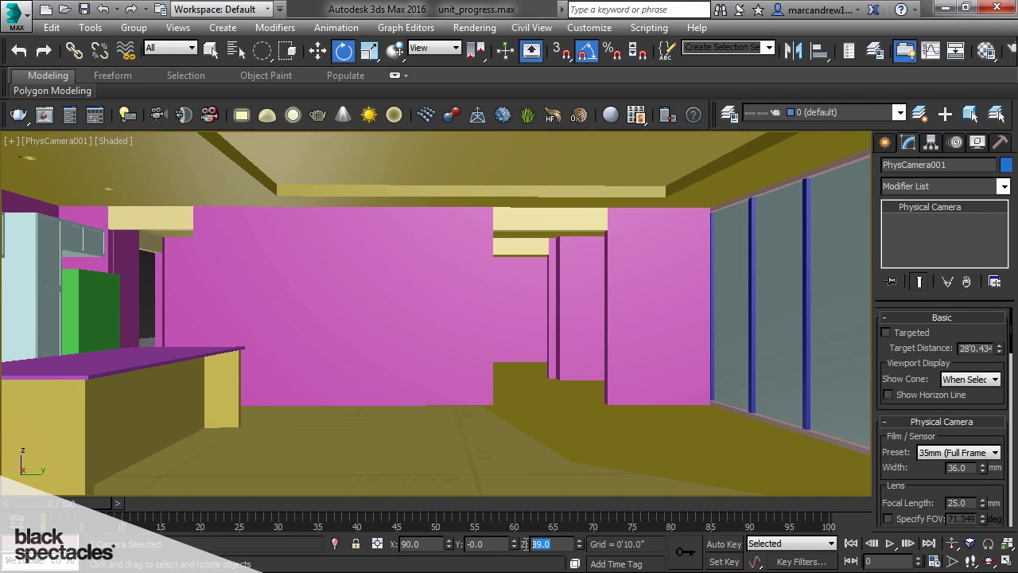
pyautogui.write('90')
pyautogui.press('Return')
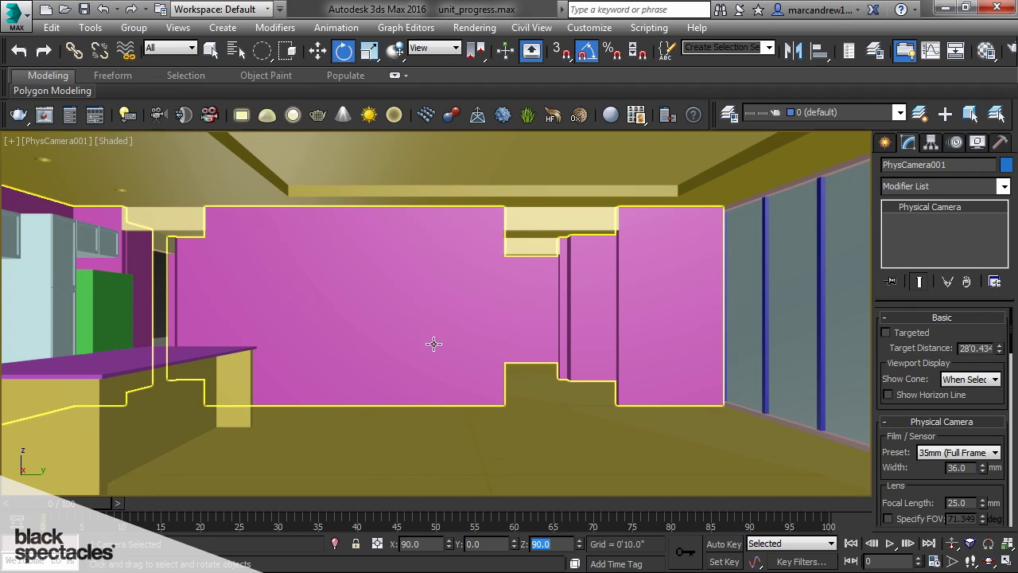
pyautogui.moveTo(428, 342); pyautogui.dragTo(464, 343, button='middle')
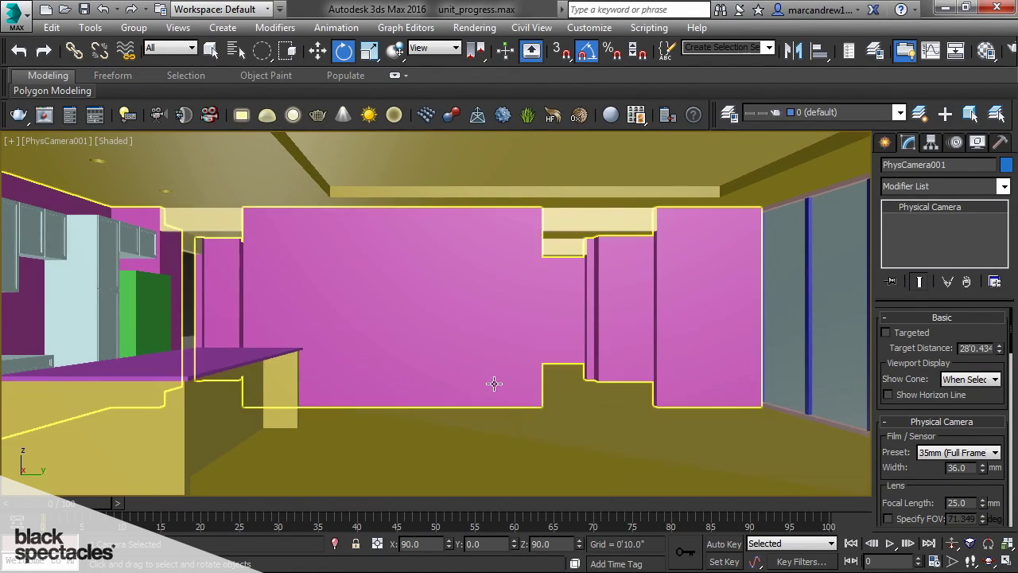
pyautogui.press('q')
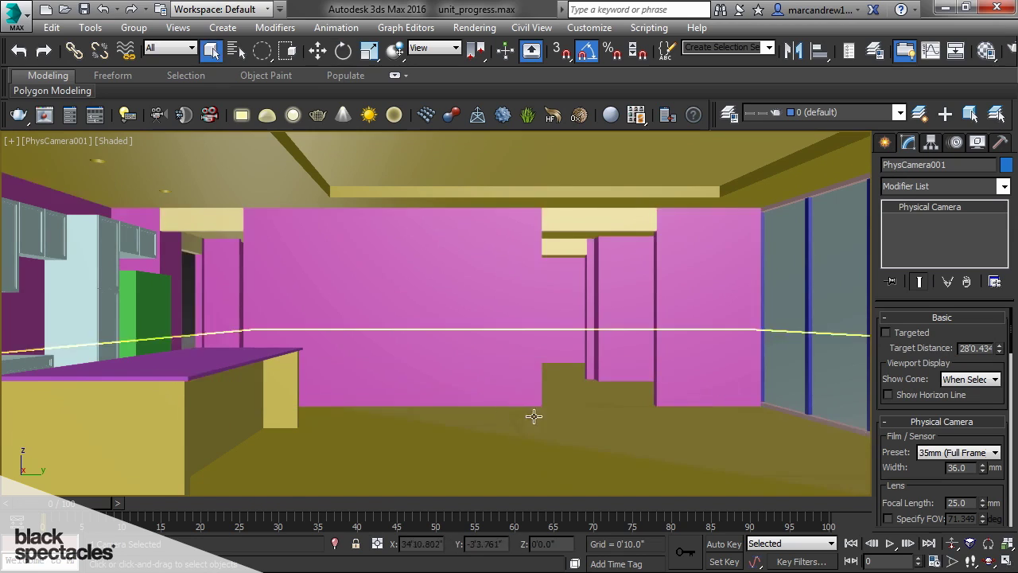
# Select the extruded wall Line001 in Top view and enter its Line Vertex level
pyautogui.click(186, 284)
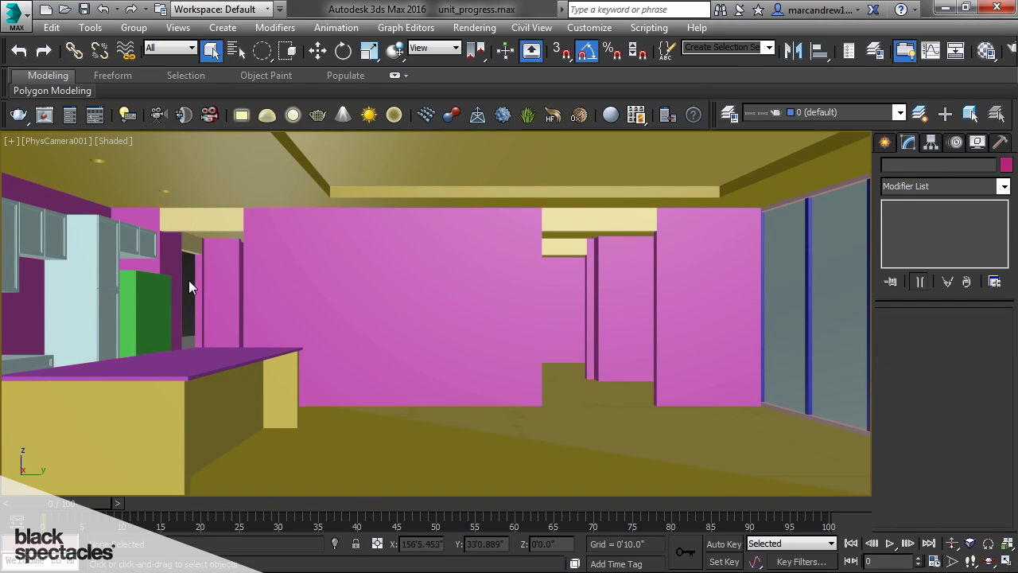
pyautogui.click(200, 269)
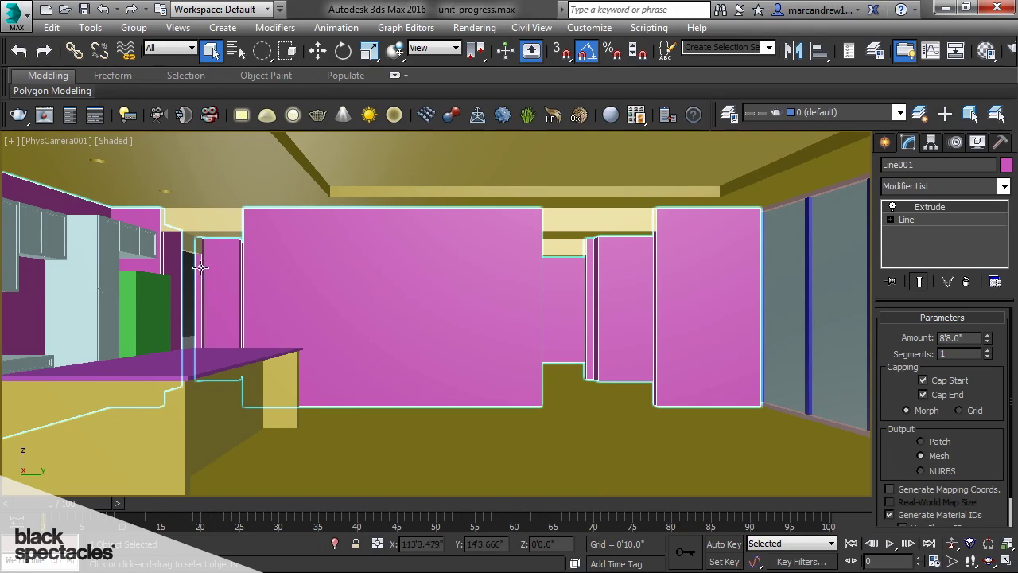
pyautogui.press('t')
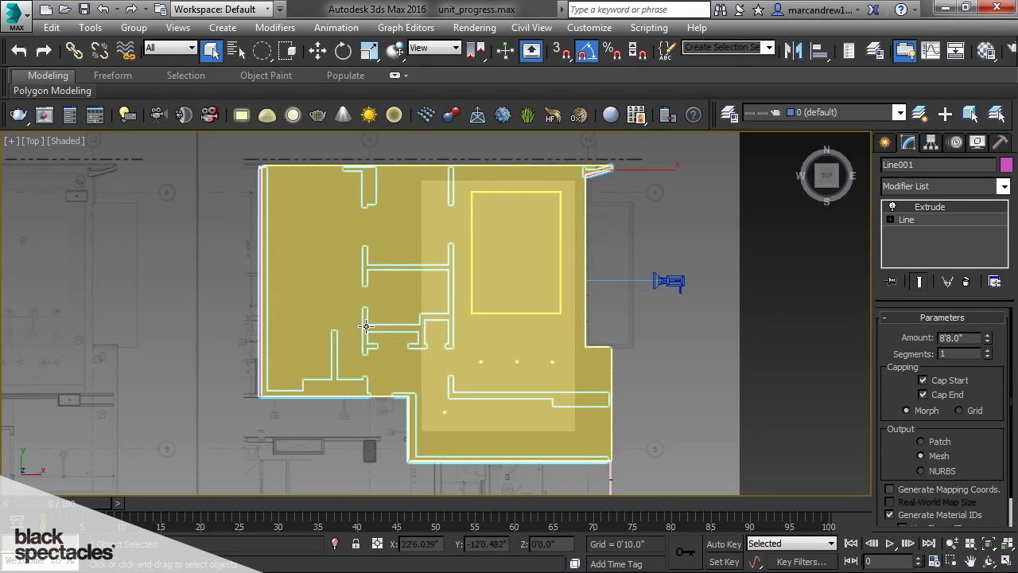
pyautogui.scroll(5, 415, 355)
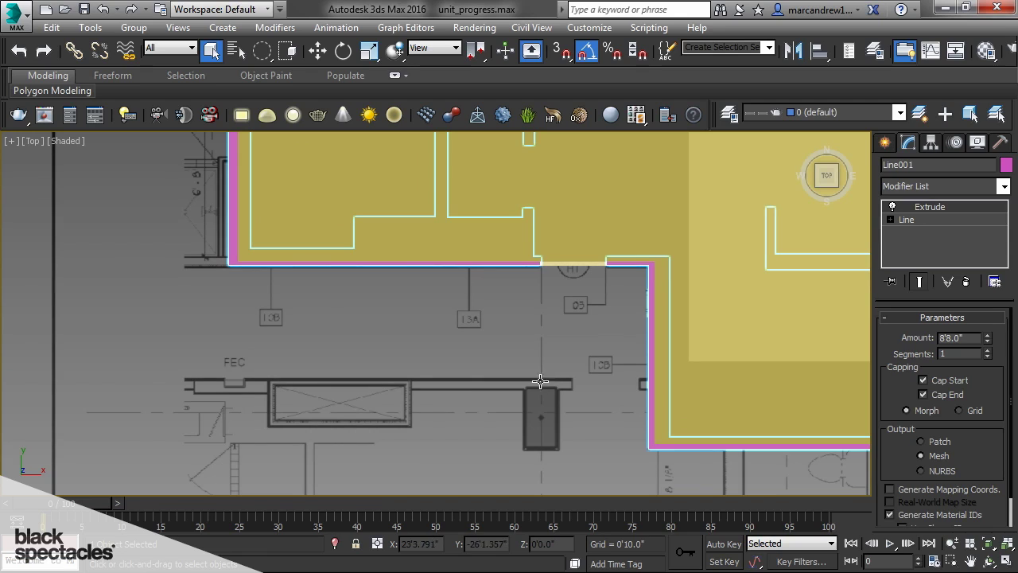
pyautogui.click(890, 220)
pyautogui.click(909, 232)
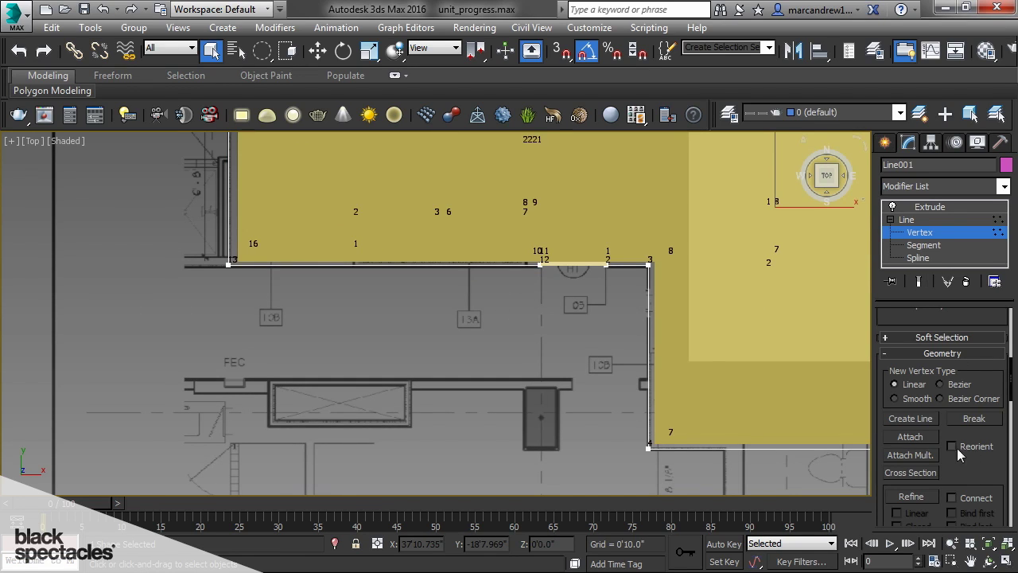
# Draw a new closed L-shaped wall outline along the plan's FEC line with Create Line
pyautogui.click(933, 420)
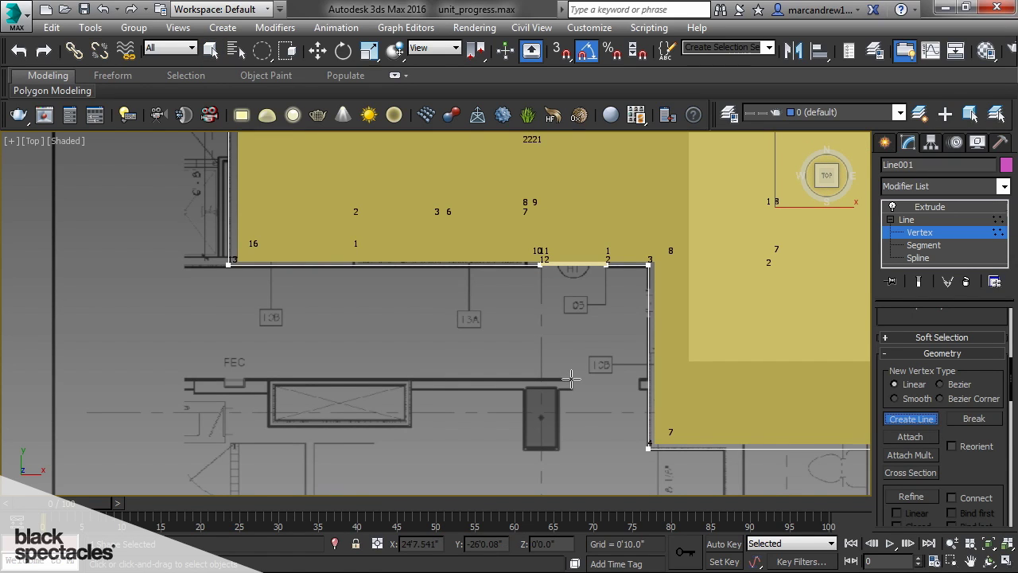
pyautogui.click(570, 379)
pyautogui.click(187, 379)
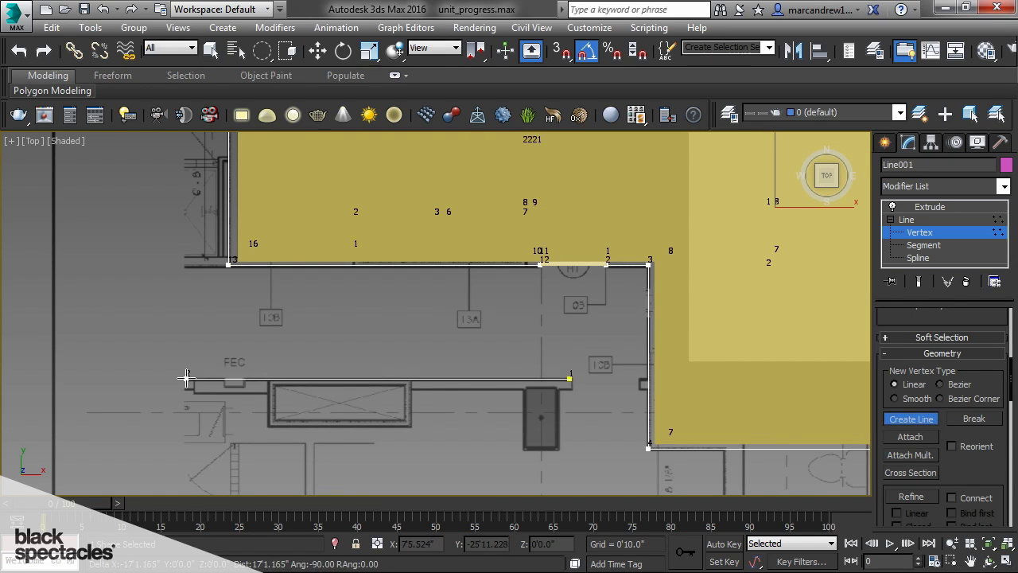
pyautogui.click(176, 256)
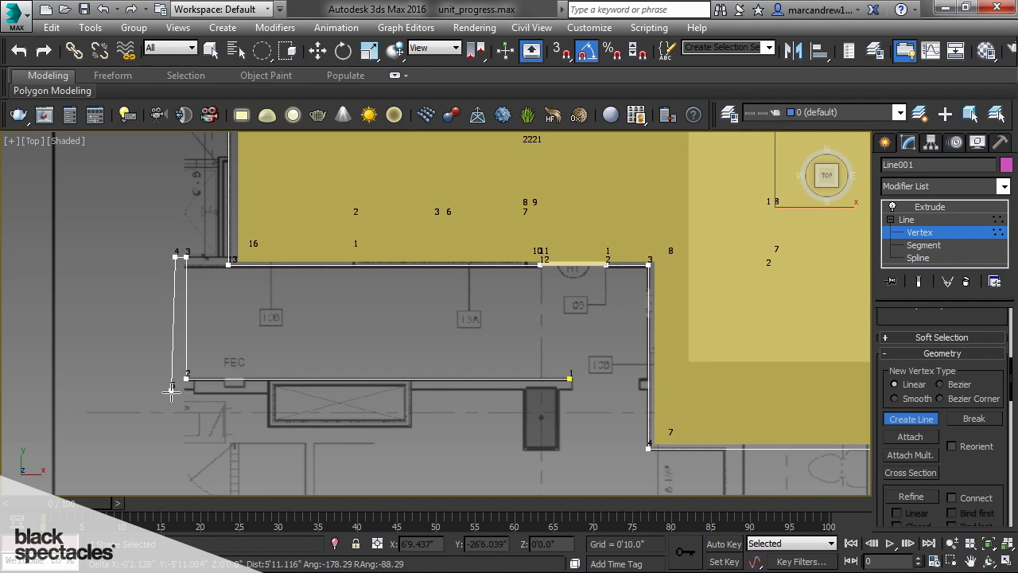
pyautogui.click(176, 394)
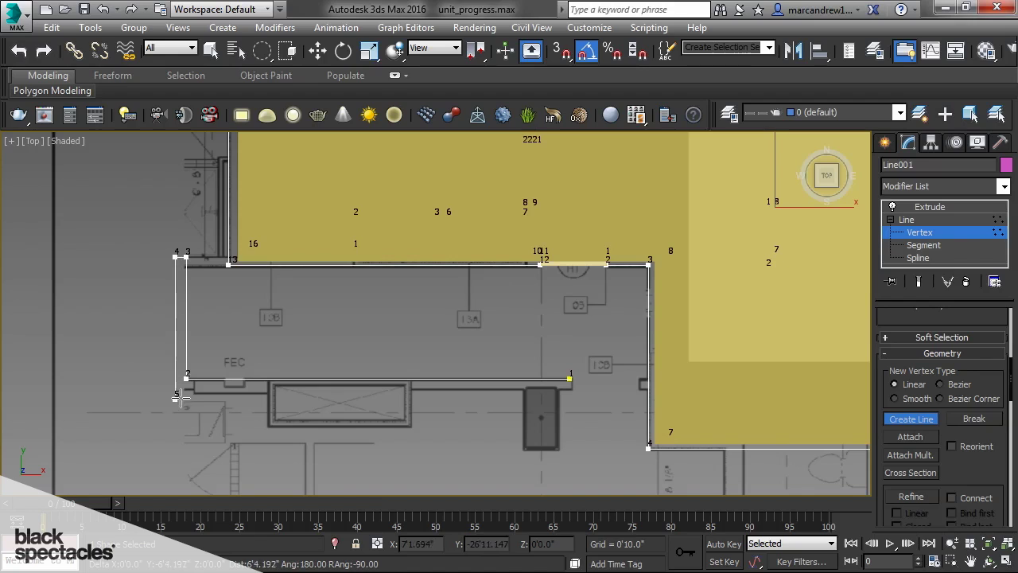
pyautogui.click(569, 379)
pyautogui.click(518, 345)
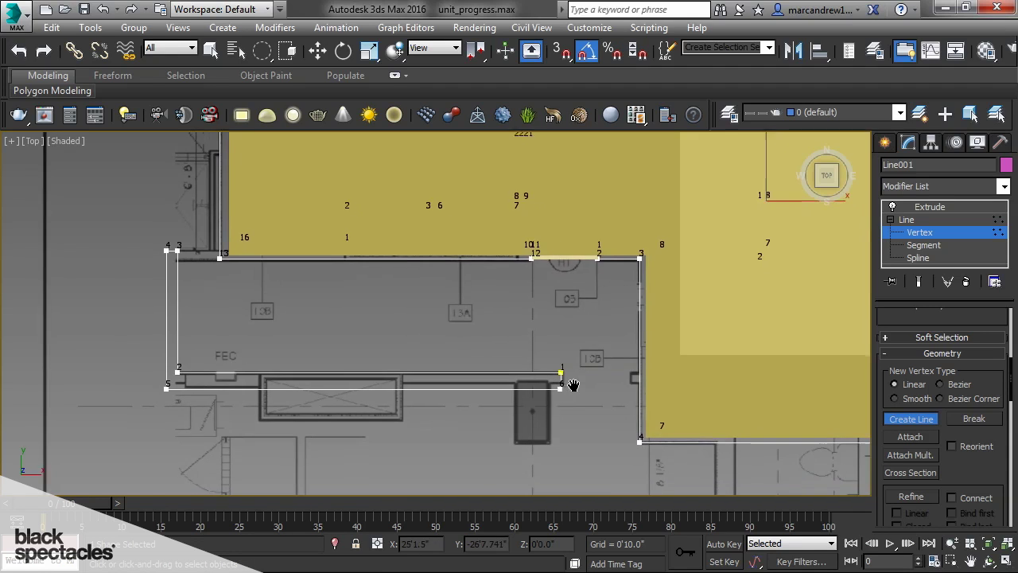
pyautogui.scroll(8, 566, 377)
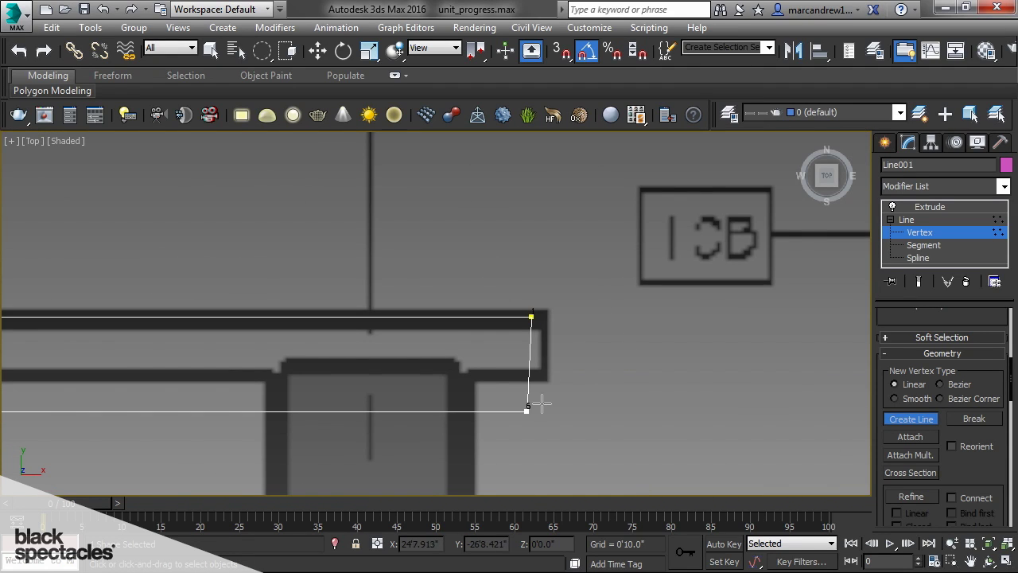
pyautogui.rightClick(533, 408)
# Snap the bottom end vertex under the top corner and return to the Extrude level
pyautogui.click(528, 410)
pyautogui.press('w')
pyautogui.press('s')
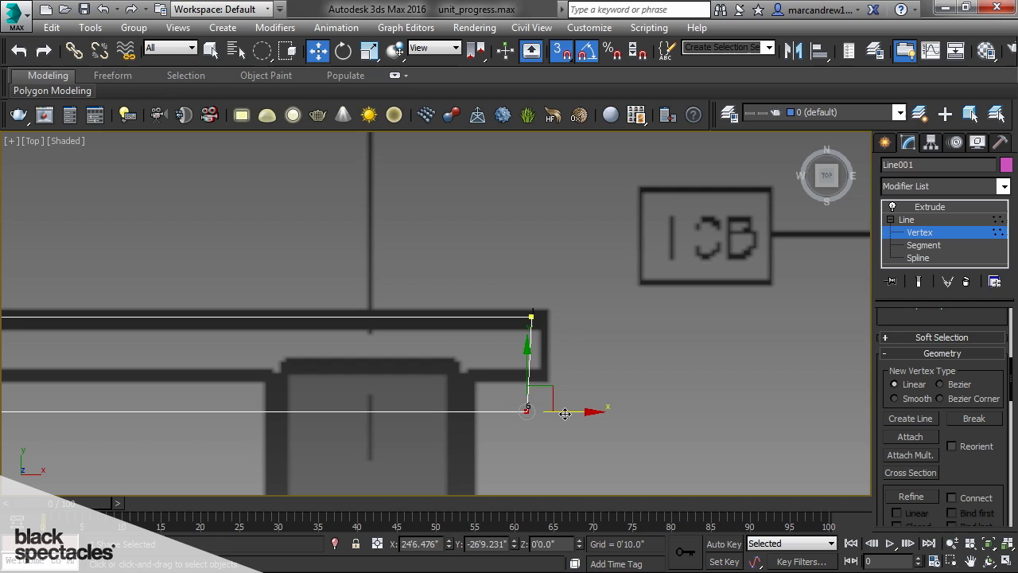
pyautogui.moveTo(528, 411); pyautogui.dragTo(538, 322)
pyautogui.click(925, 224)
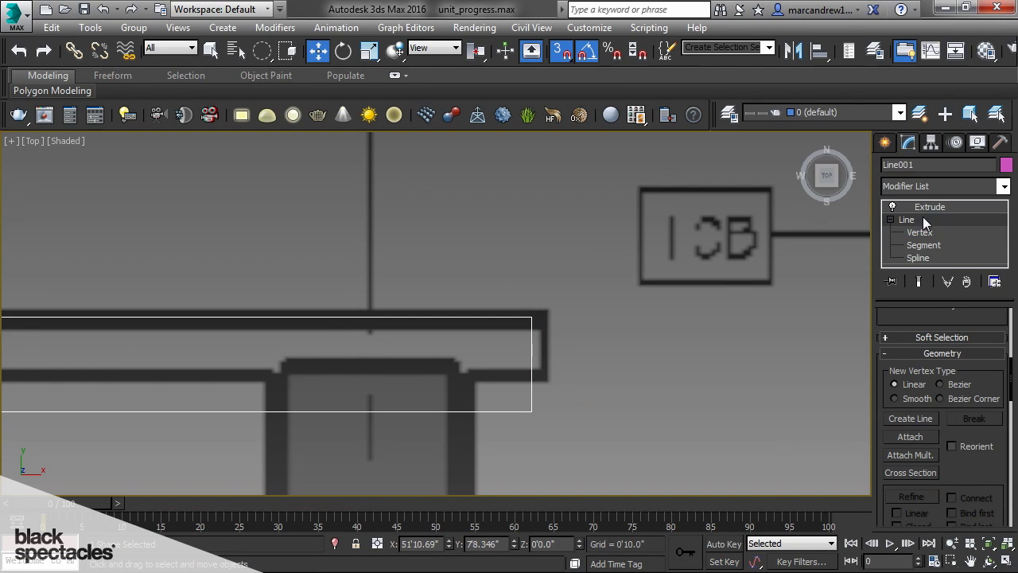
pyautogui.click(891, 220)
pyautogui.click(926, 207)
pyautogui.scroll(-6, 557, 342)
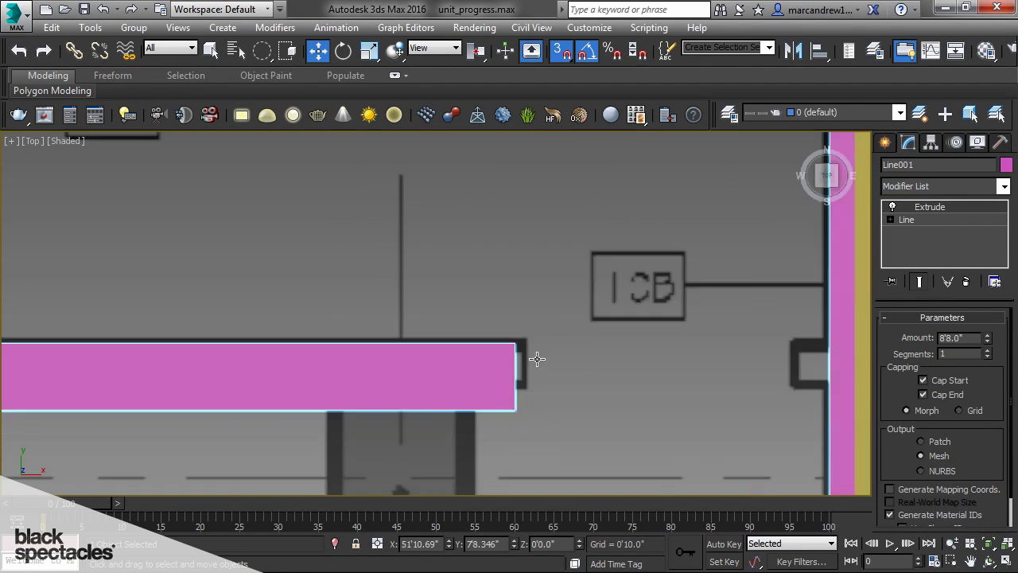
# Turn off snaps, switch to the Perspective view, and orbit high over the walls and ceiling slab
pyautogui.press('s')
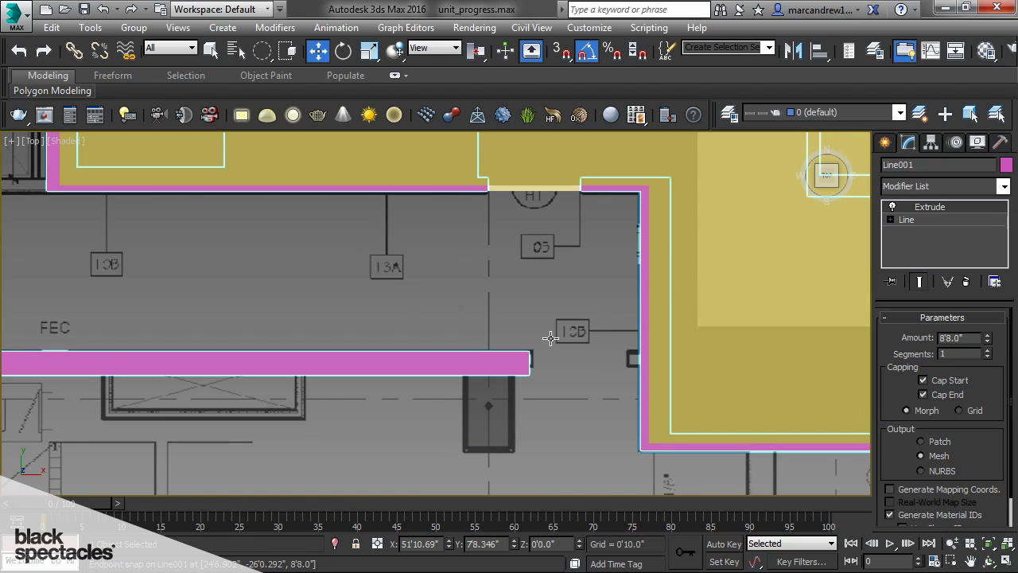
pyautogui.press('c')
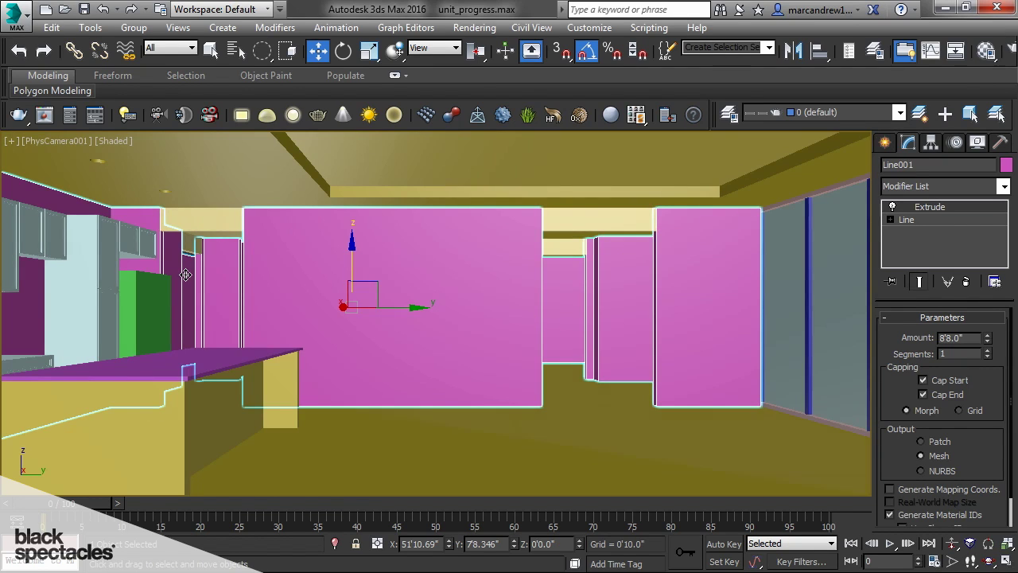
pyautogui.press('p')
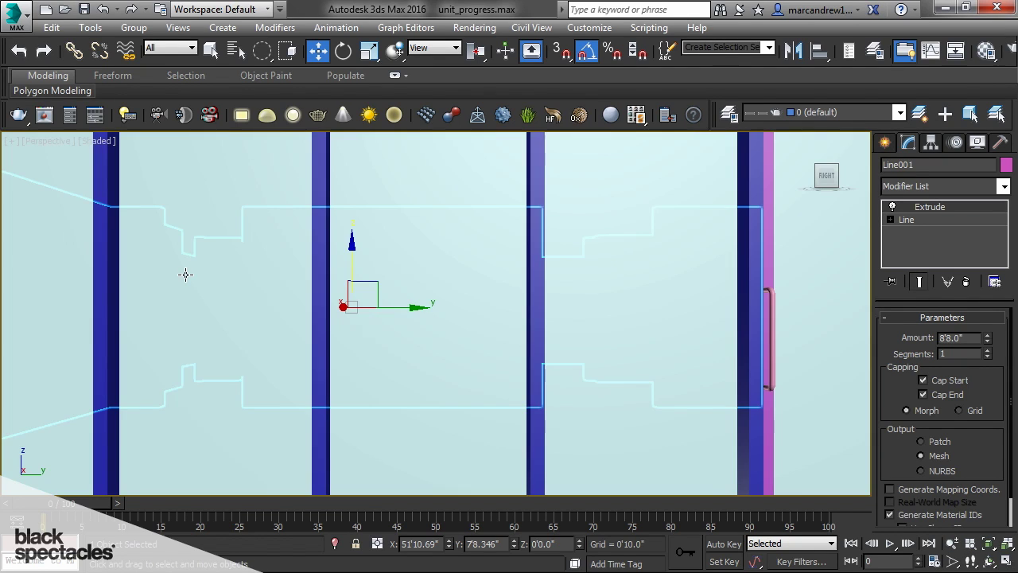
pyautogui.keyDown('alt'); pyautogui.moveTo(178, 259); pyautogui.dragTo(586, 330, button='middle'); pyautogui.keyUp('alt')
pyautogui.click(600, 426)
# Select Line007's front segment and move it outward over the room
pyautogui.scroll(3, 621, 366)
pyautogui.keyDown('alt'); pyautogui.moveTo(622, 366); pyautogui.dragTo(504, 286, button='middle'); pyautogui.keyUp('alt')
pyautogui.scroll(5, 514, 291)
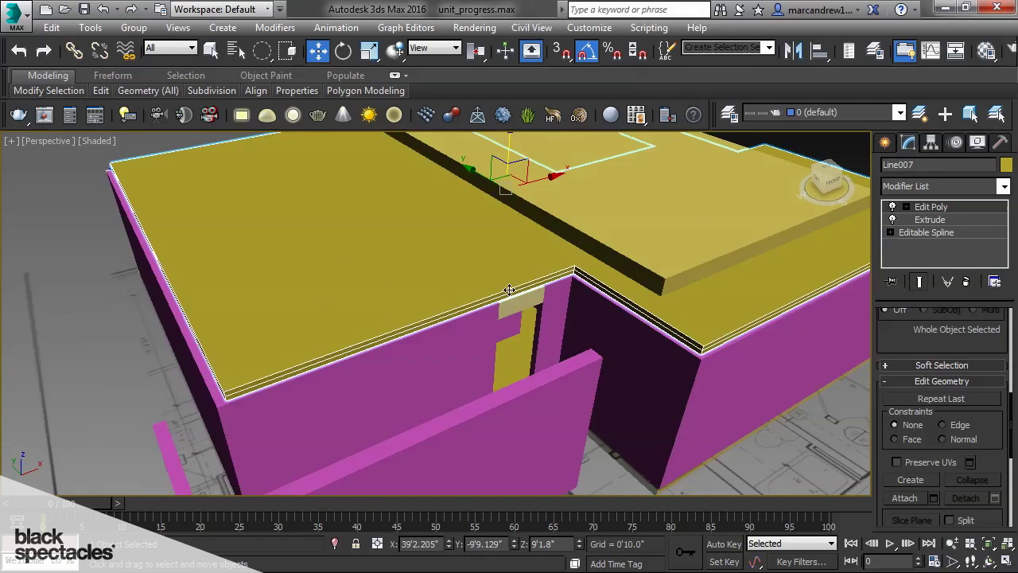
pyautogui.click(890, 232)
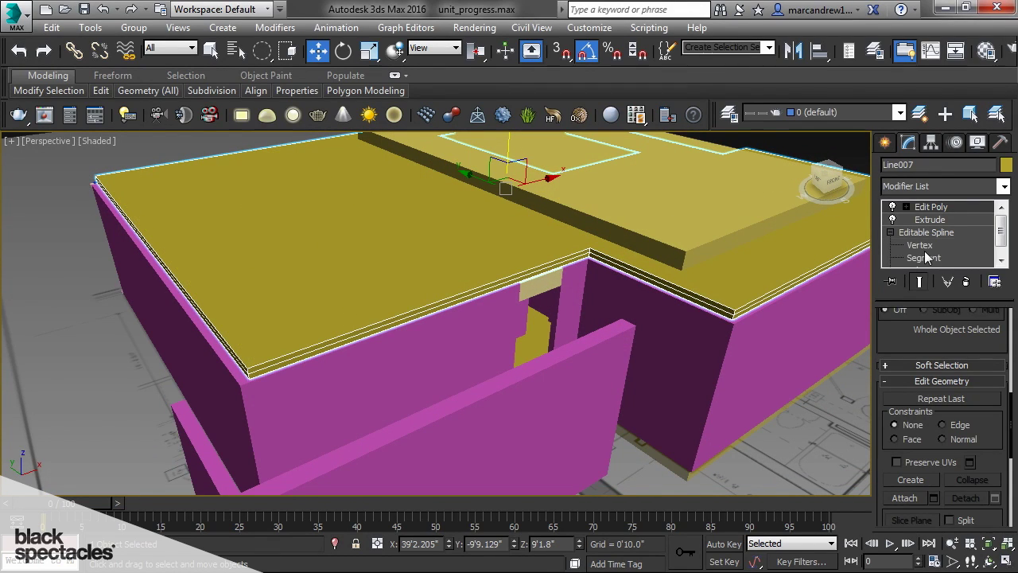
pyautogui.click(923, 258)
pyautogui.click(557, 258)
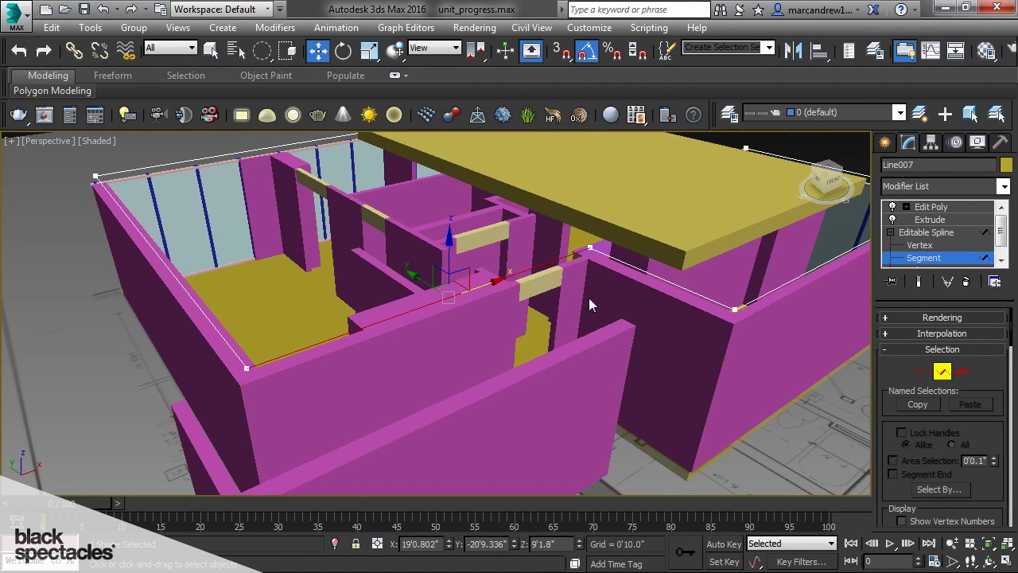
pyautogui.keyDown('alt'); pyautogui.moveTo(589, 297); pyautogui.dragTo(472, 247, button='middle'); pyautogui.keyUp('alt')
pyautogui.moveTo(403, 237); pyautogui.dragTo(496, 321)
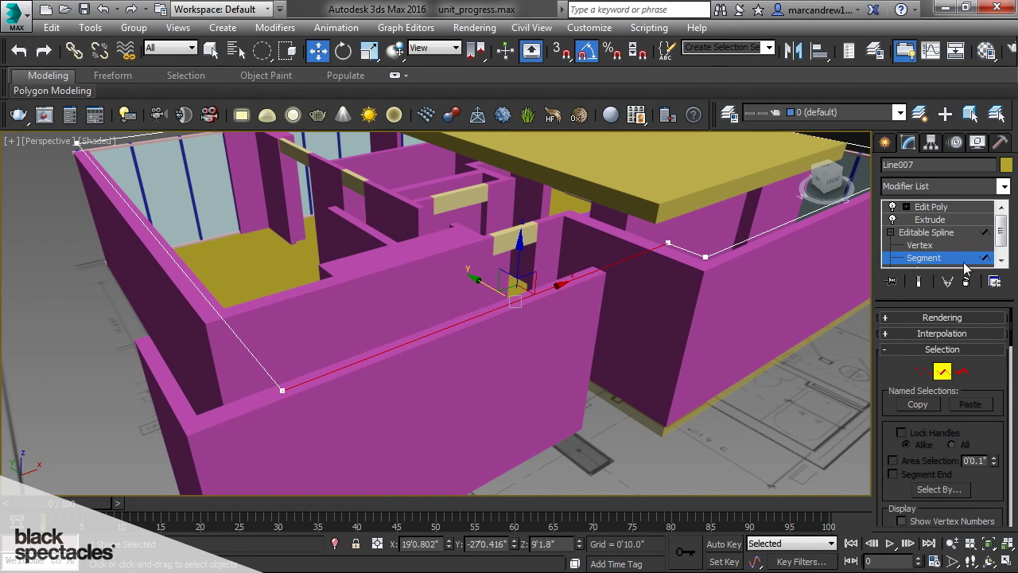
# Return to the top of the slab's modifier stack and view it through PhysCamera001
pyautogui.click(931, 233)
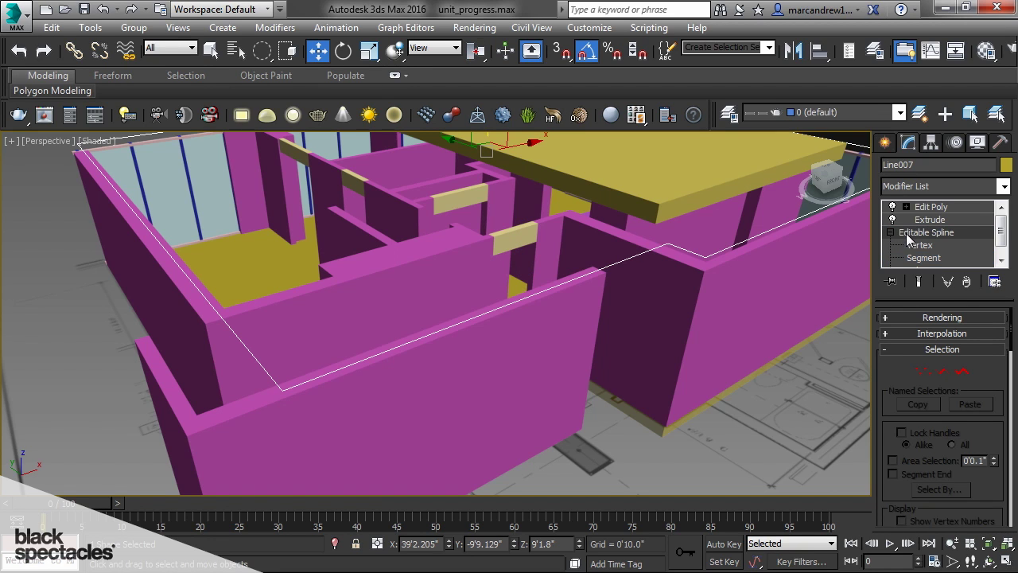
pyautogui.click(891, 232)
pyautogui.click(929, 219)
pyautogui.click(931, 207)
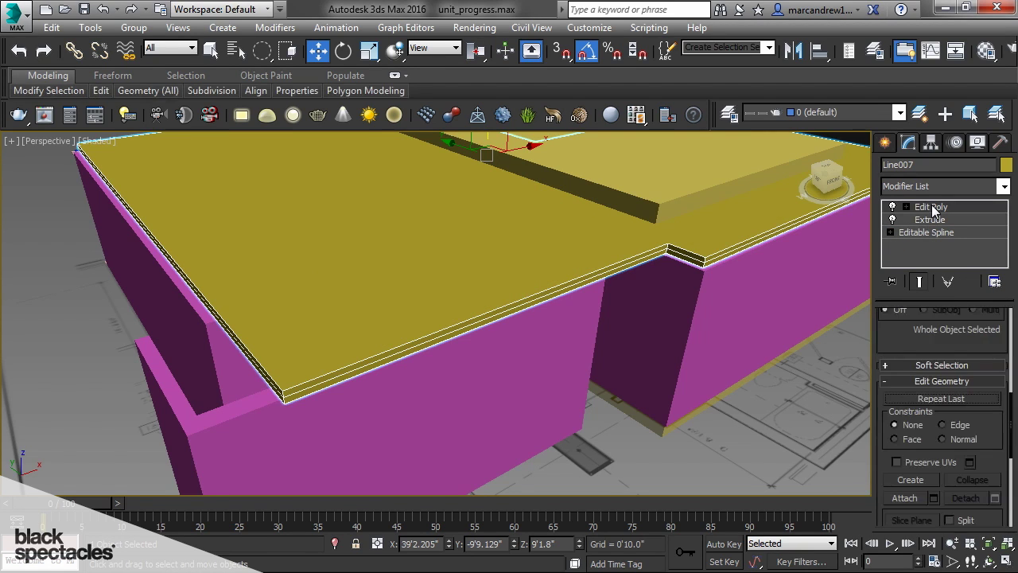
pyautogui.scroll(3, 653, 280)
pyautogui.press('c')
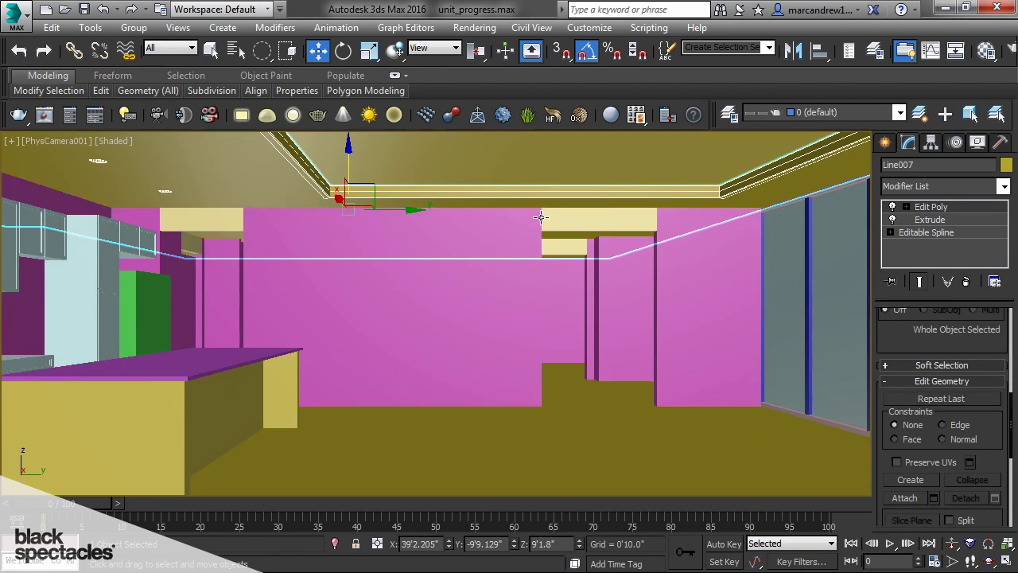